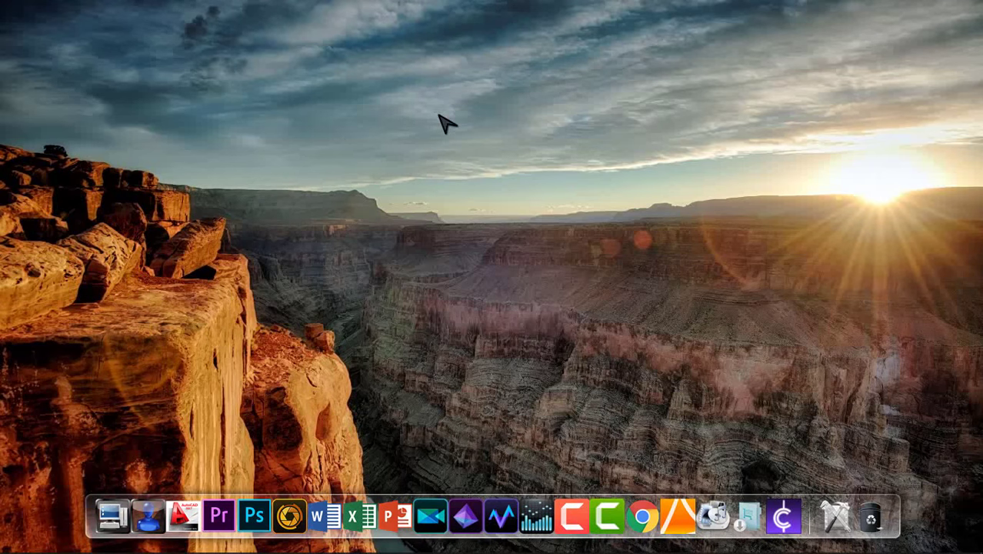
Step: Refresh the desktop, then launch Adobe After Effects CC 2017 from the Start menu
right_click(445, 122)
click(481, 156)
click(12, 543)
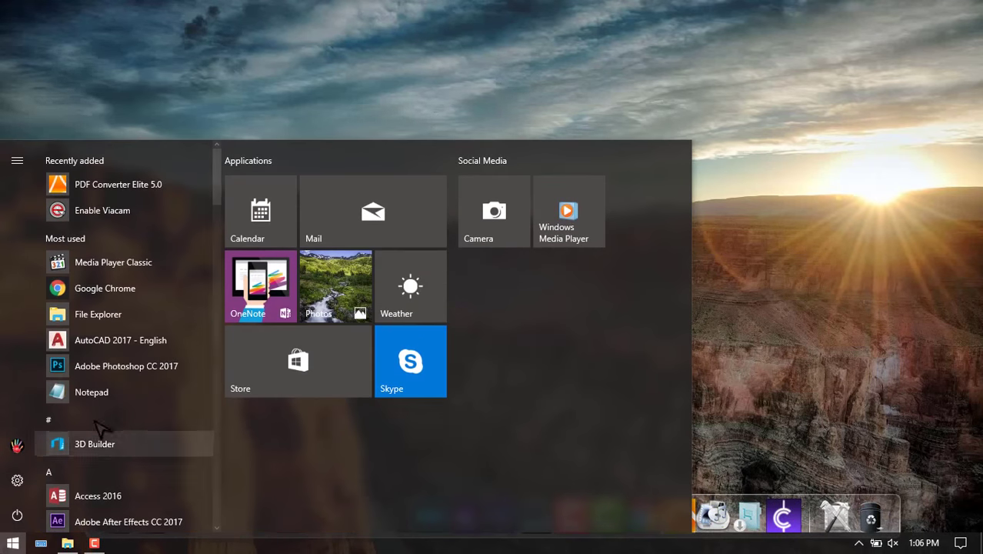
click(115, 521)
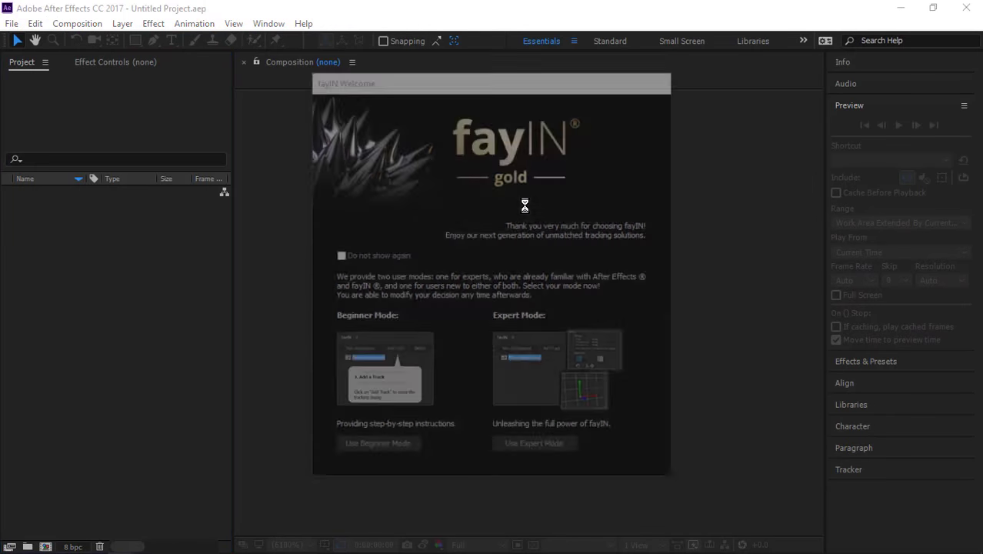
Step: Pick fayIN Expert Mode, dismiss the licence information, and start a New Project
click(511, 449)
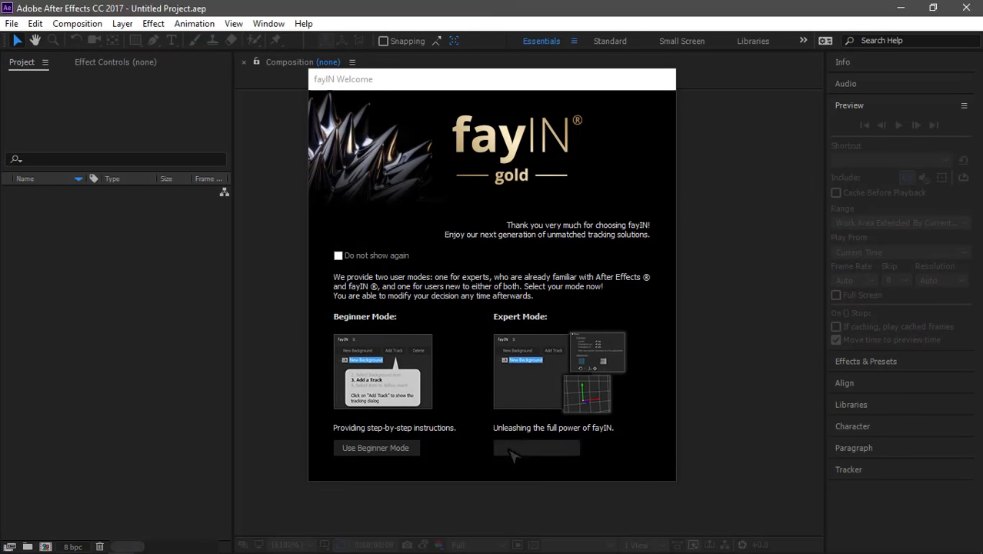
click(570, 388)
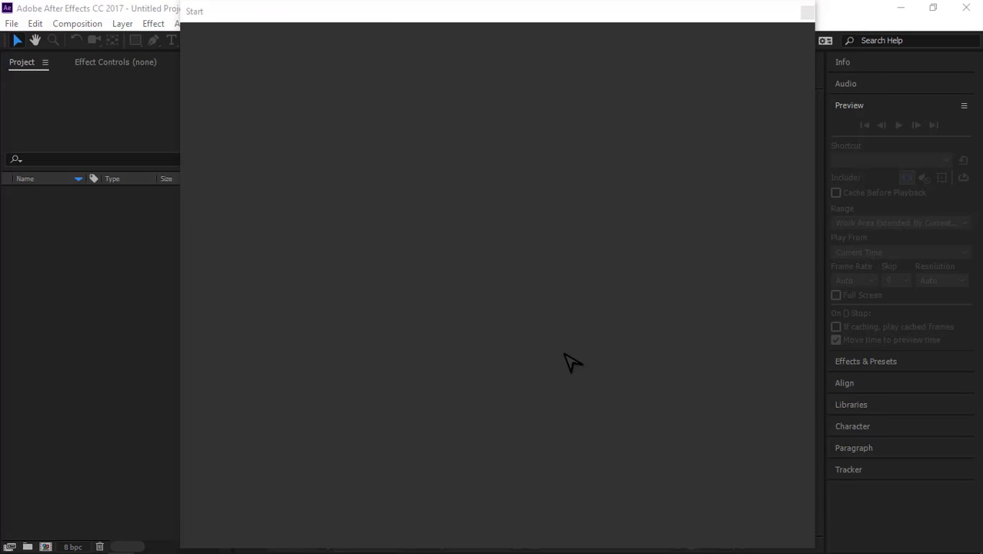
click(338, 187)
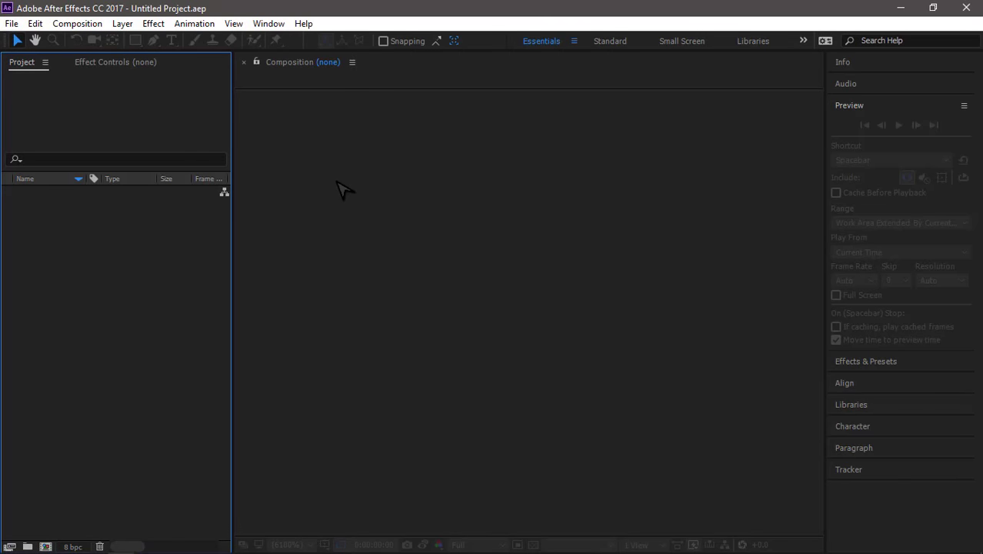
Step: Switch the workspace to All Panels so the timeline shows
click(275, 24)
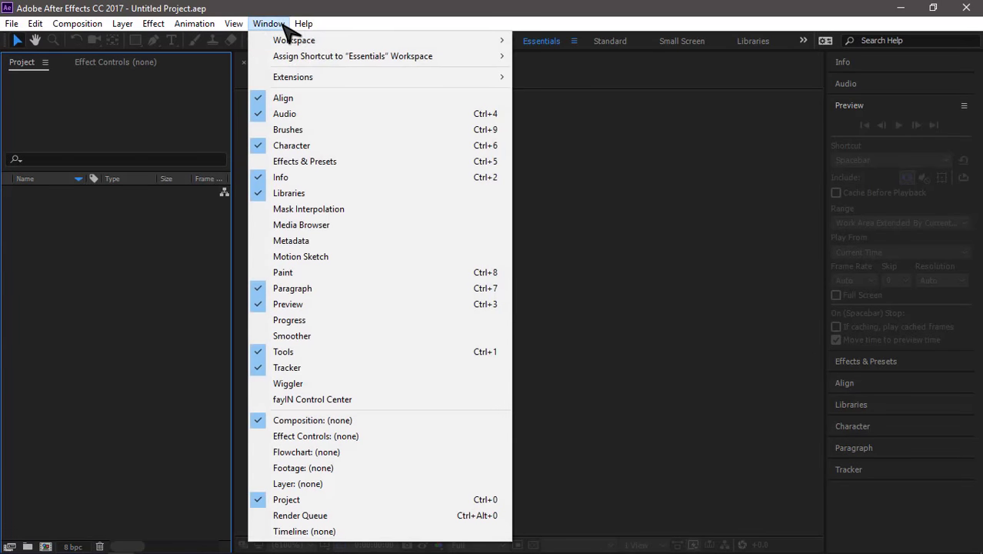
mouse_move(327, 44)
click(546, 40)
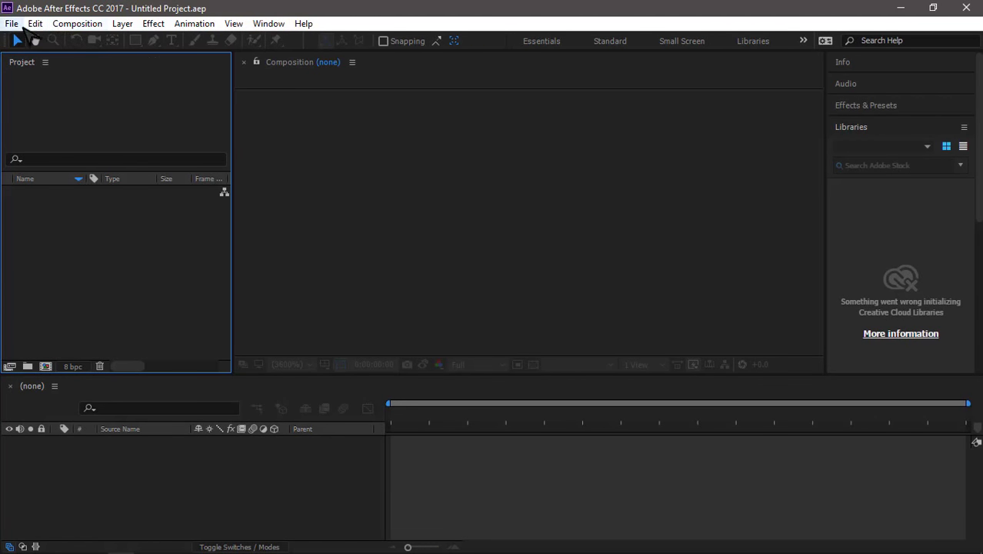
Step: Create a new project and import the Car 11.wmv video
click(13, 24)
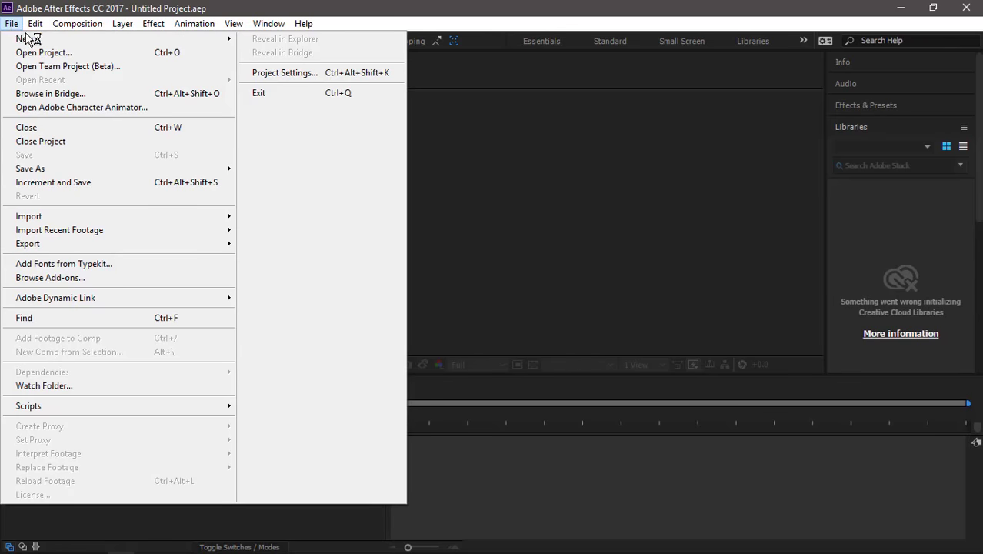
mouse_move(44, 37)
click(283, 99)
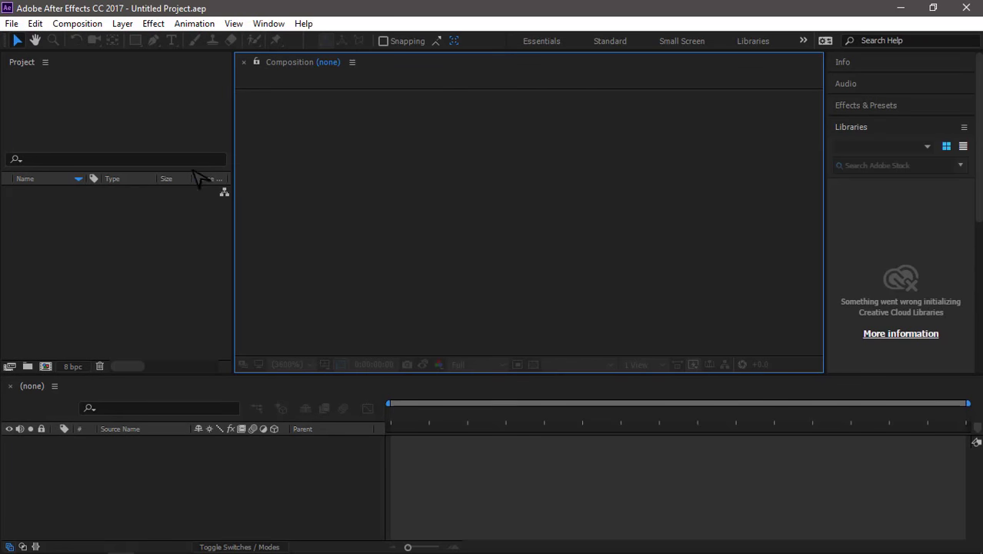
double_click(141, 246)
scroll(189, 231, down, 1)
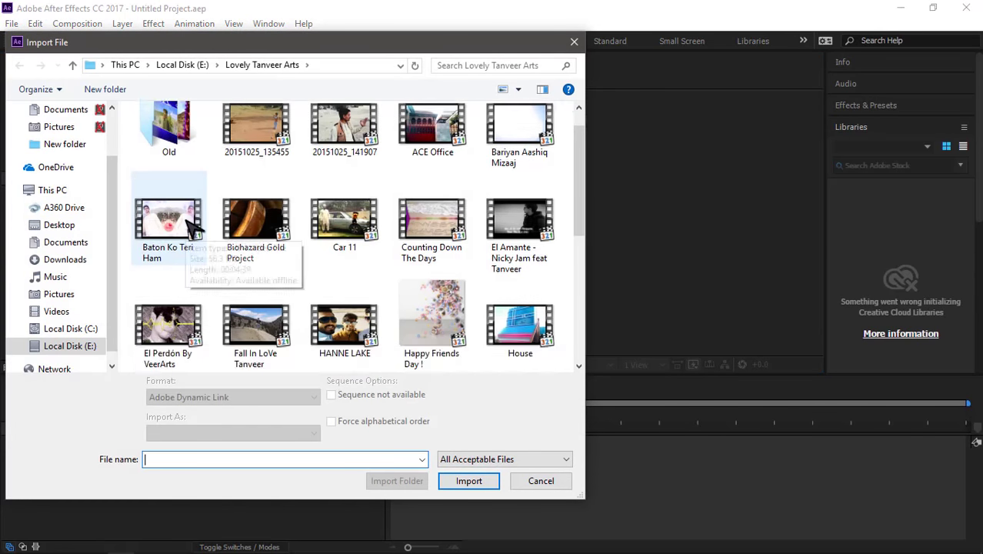
double_click(358, 217)
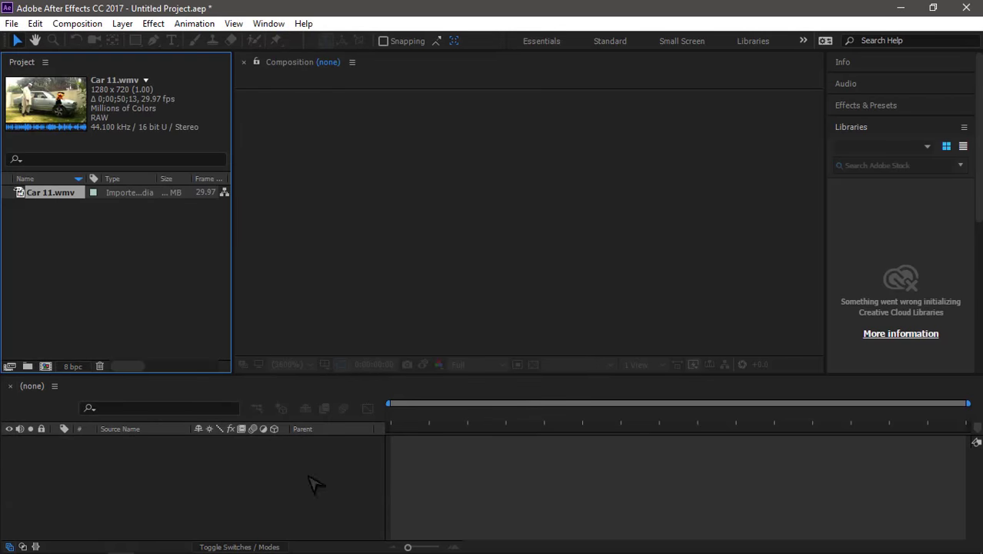
Step: Make a Car 11 composition from the clip and set preview resolution to Quarter
drag(140, 440, 293, 435)
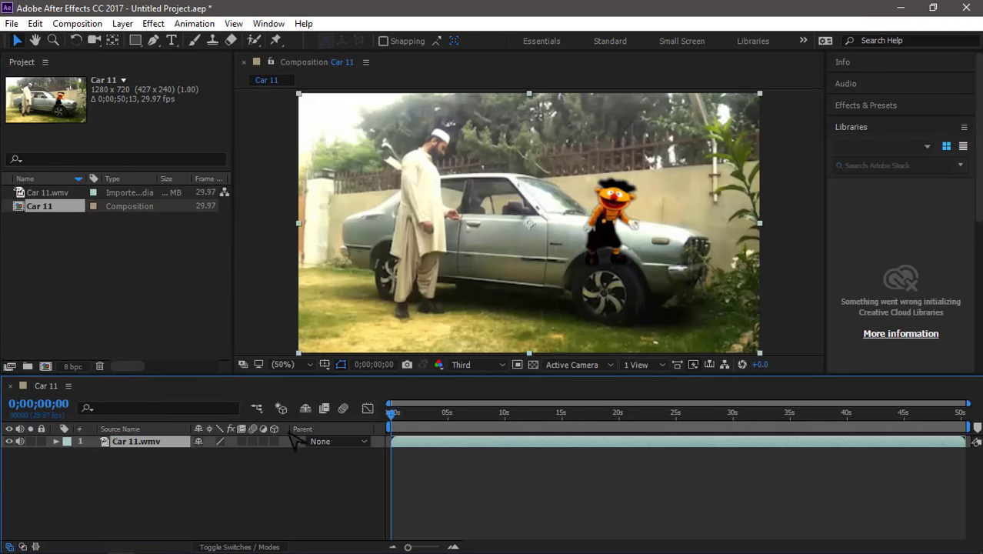
drag(430, 413, 792, 413)
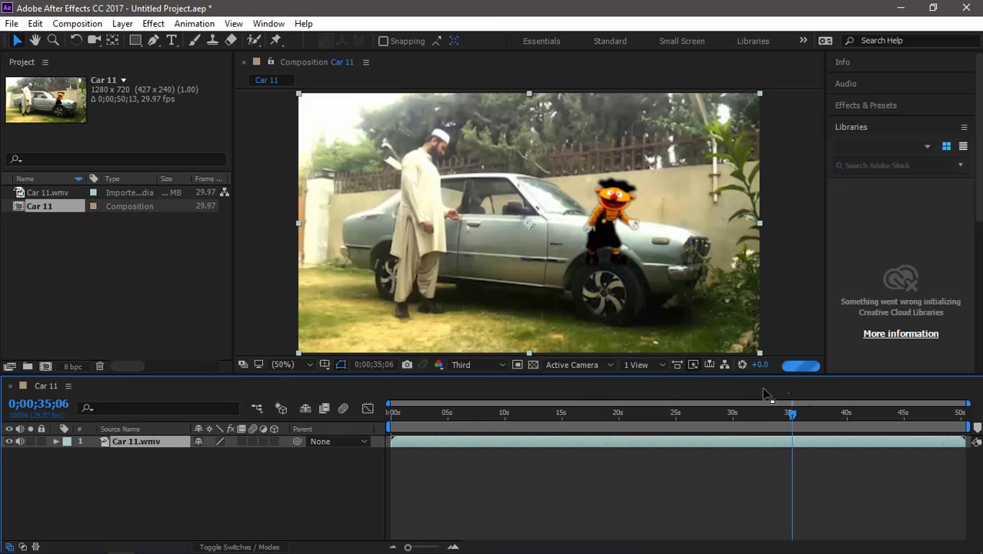
click(496, 365)
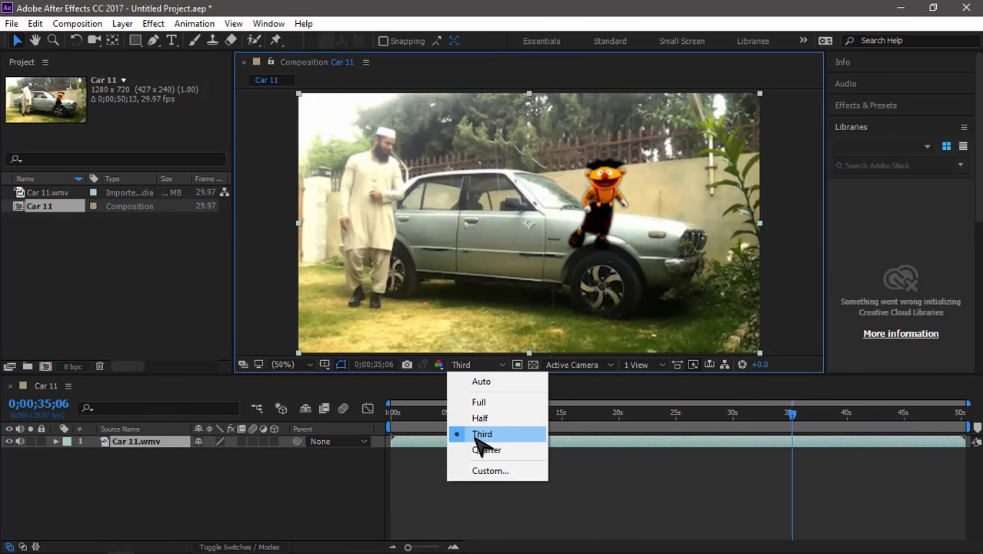
click(485, 450)
Step: Scrub the clip to about 28 s, near the end, 49 s, then back to 1 s
drag(462, 414, 714, 416)
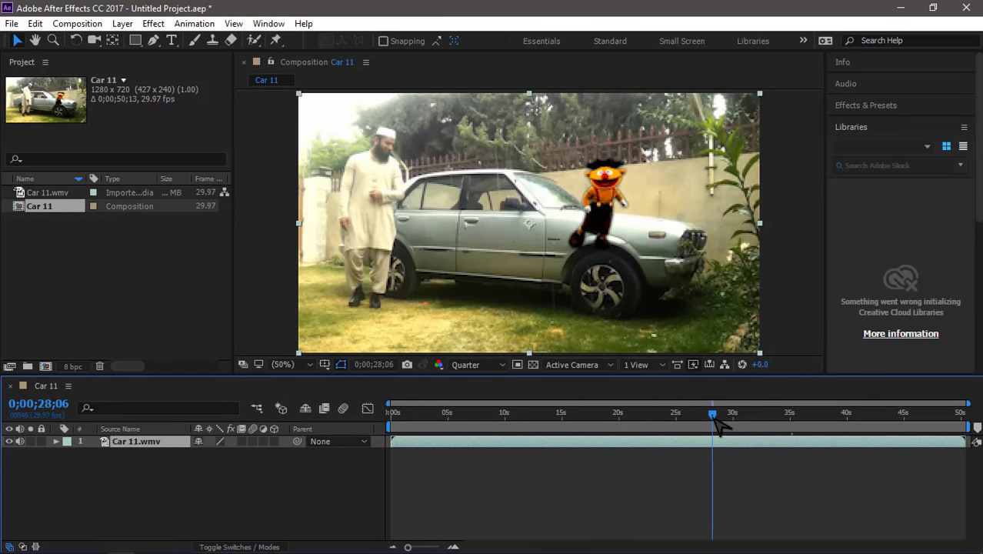
click(849, 417)
drag(922, 414, 956, 415)
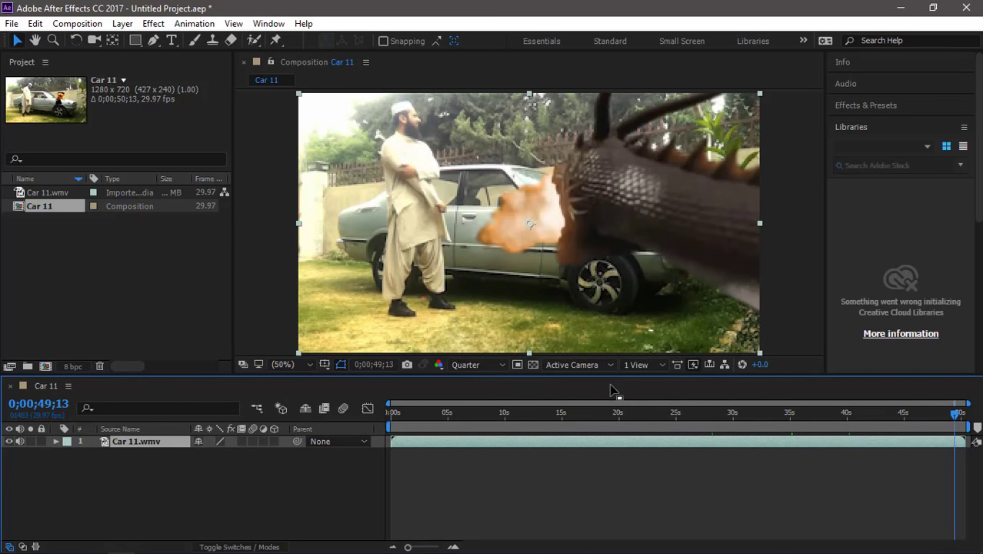
drag(446, 420, 401, 419)
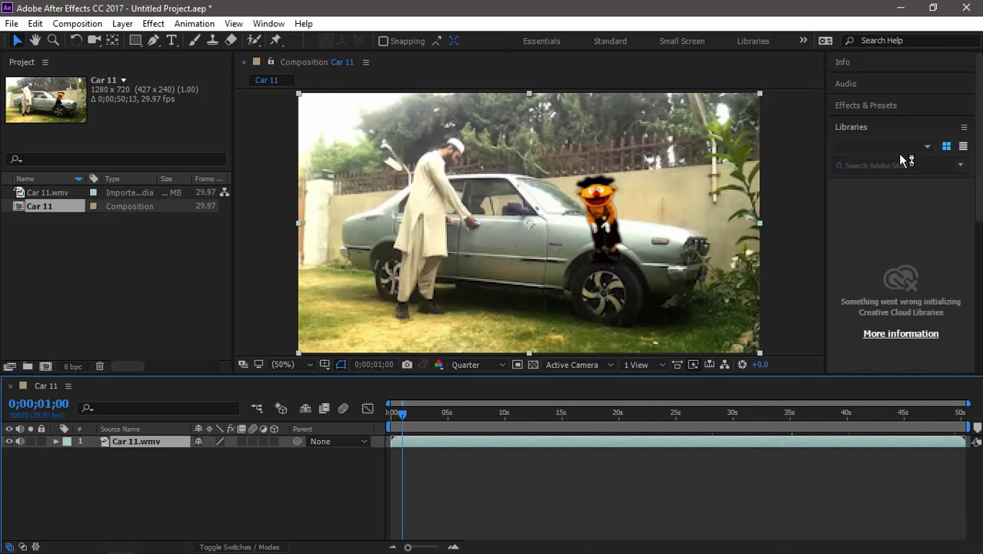
Step: Browse the Effects & Presets list and the Composition menu
click(865, 104)
click(157, 23)
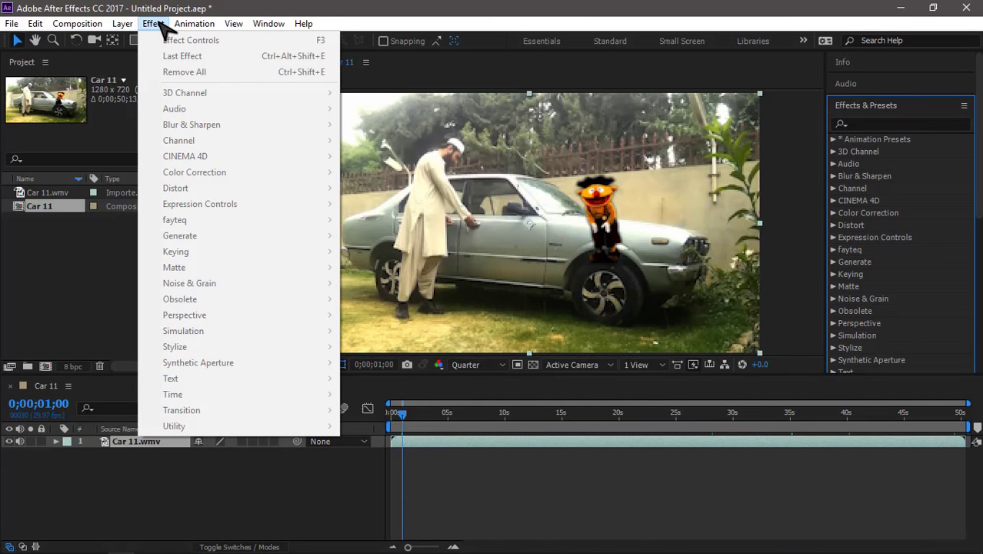
click(212, 27)
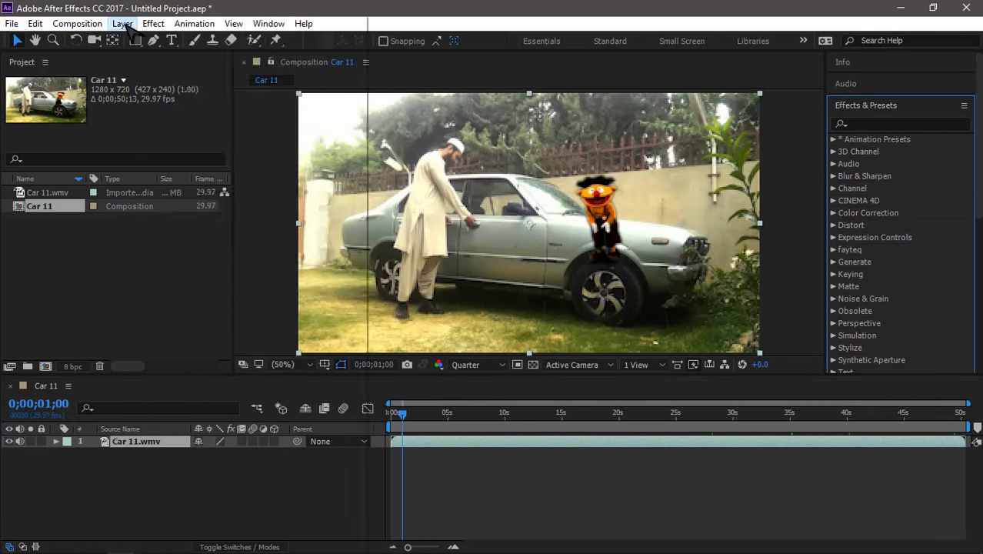
click(77, 23)
Step: Add Car 11 to the Render Queue and set its output format to QuickTime
click(146, 167)
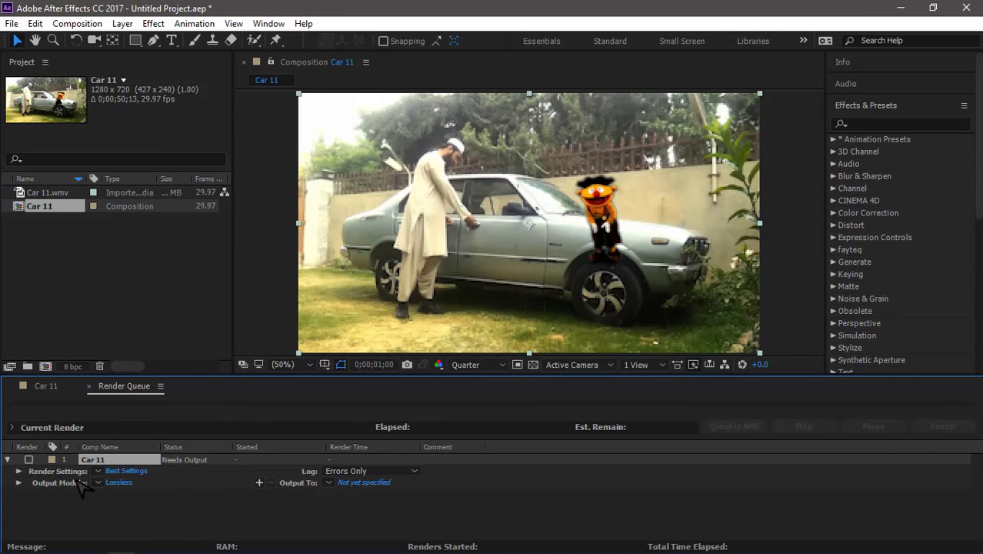
click(119, 483)
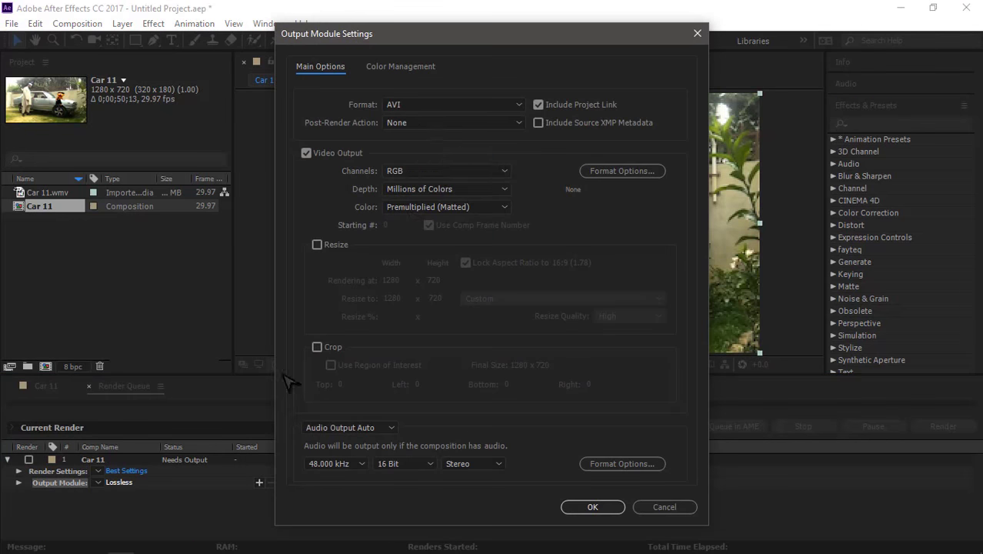
click(462, 108)
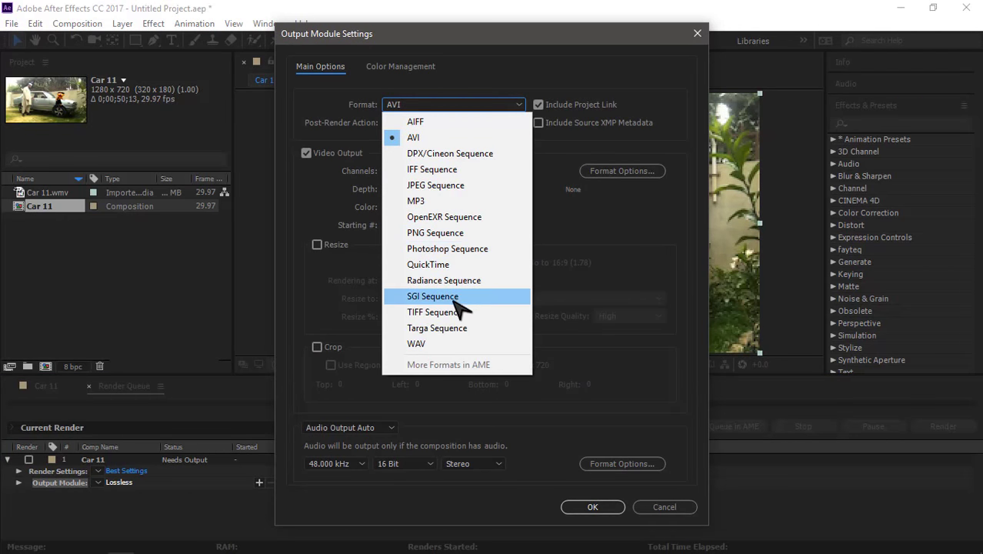
click(449, 266)
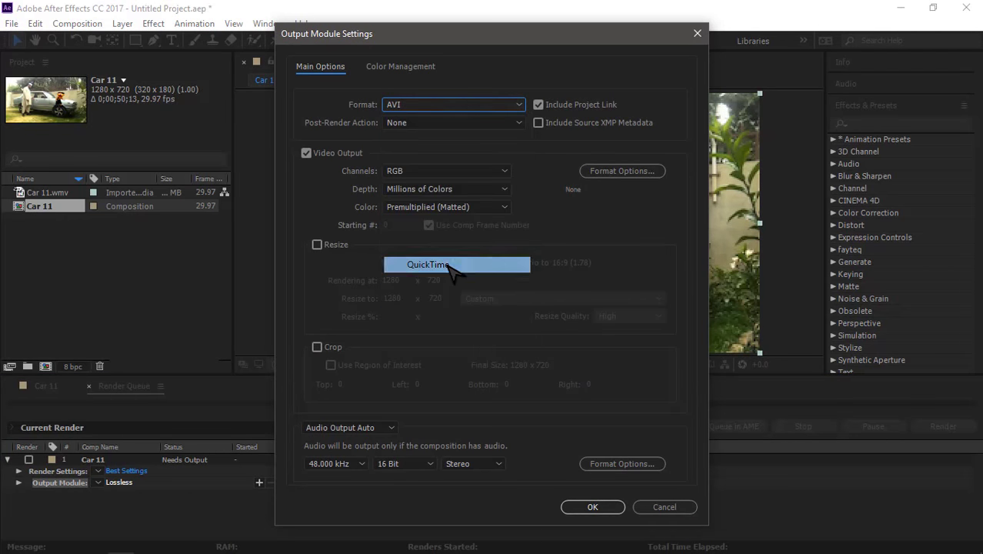
Step: Check the QuickTime video codec list, then cancel the format options unchanged
click(623, 171)
click(491, 87)
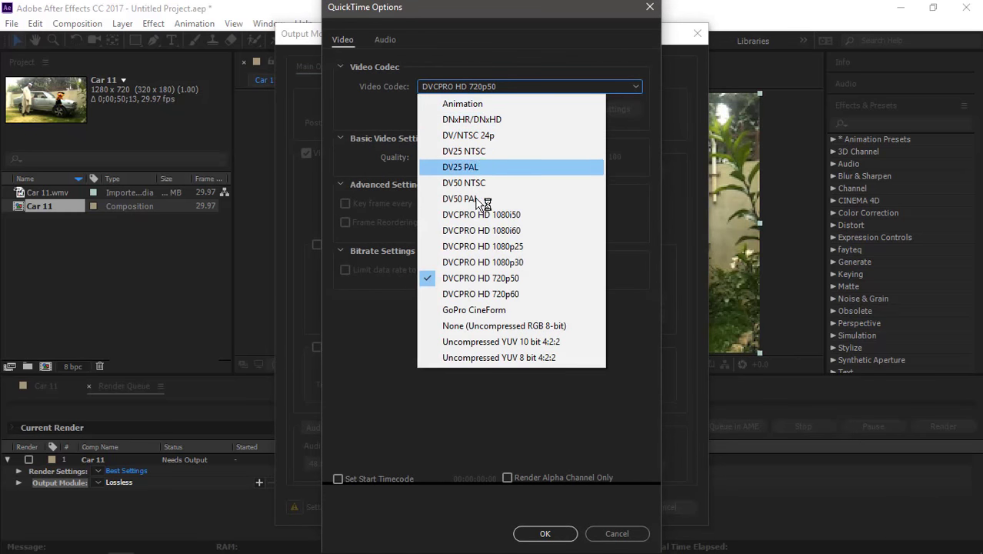
click(465, 55)
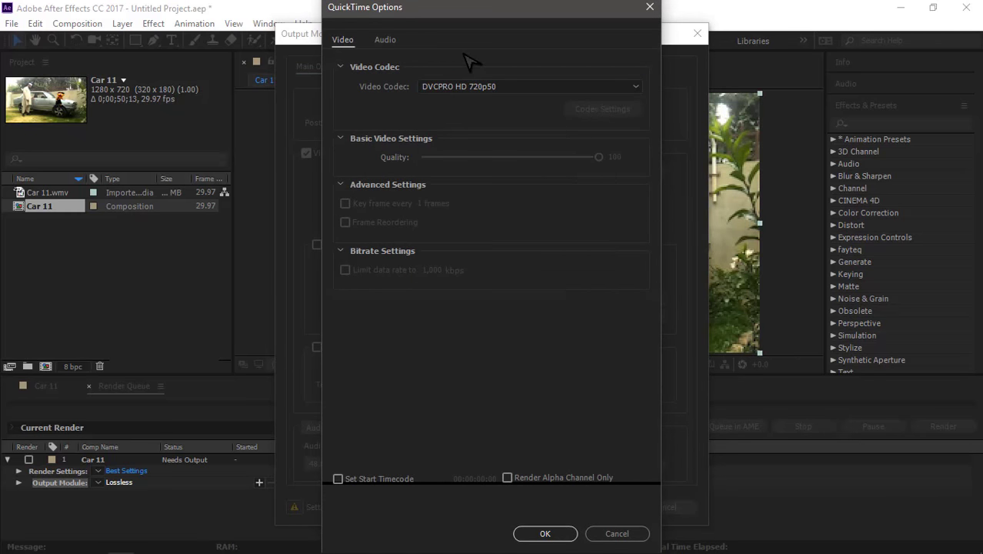
click(604, 533)
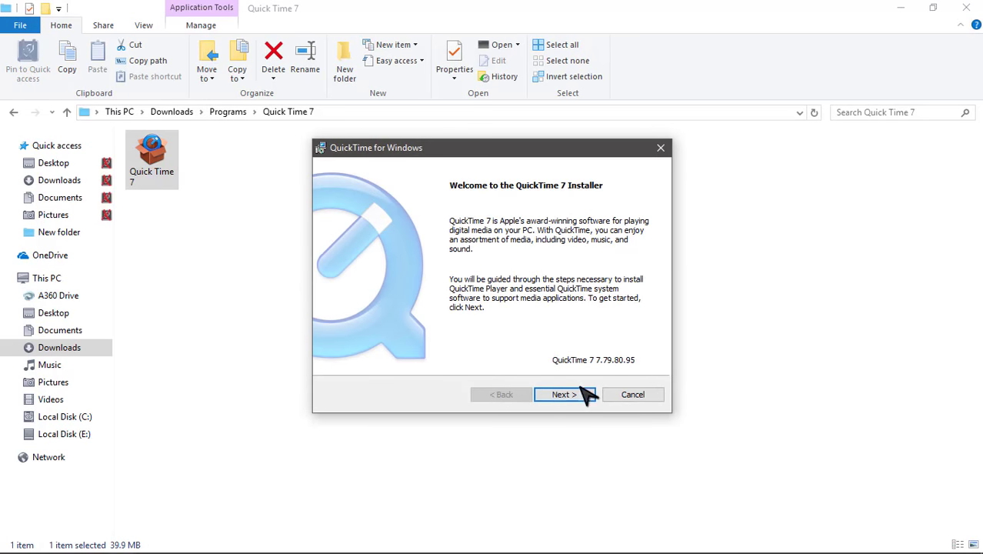
Step: Get past the QuickTime 7 installer welcome, accept the licence, and choose Custom install
click(583, 392)
click(583, 394)
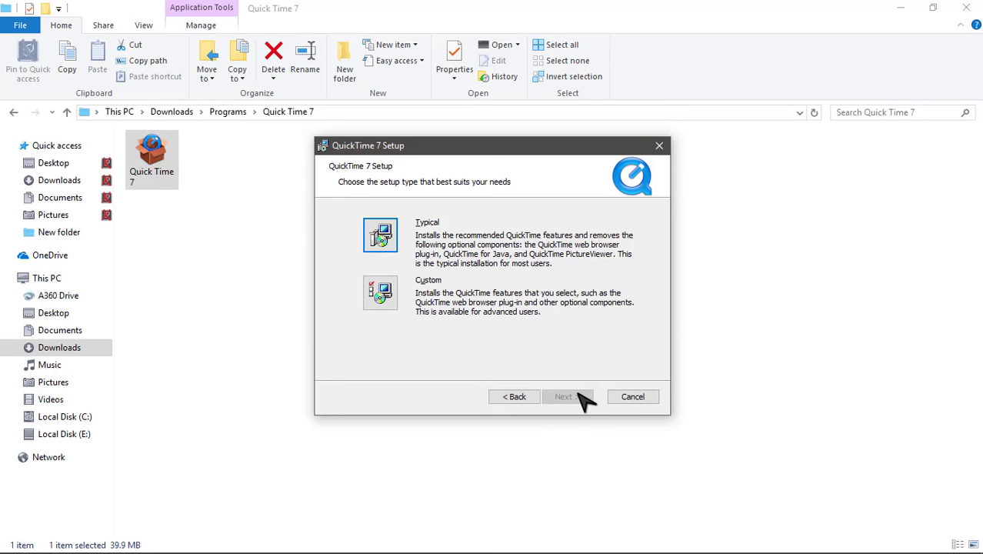
click(399, 308)
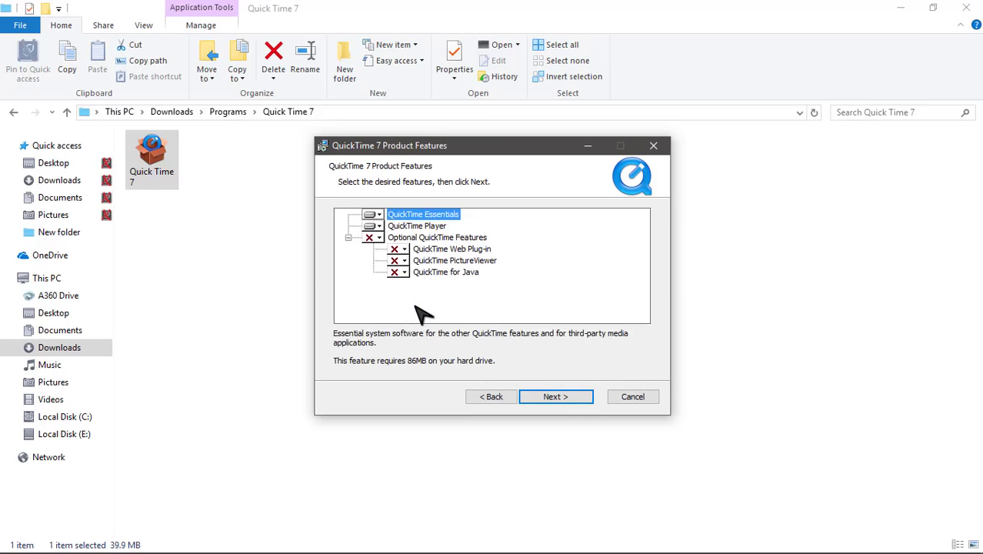
Step: Set Web Plug-in, PictureViewer and QuickTime for Java to install on the local hard drive
click(375, 238)
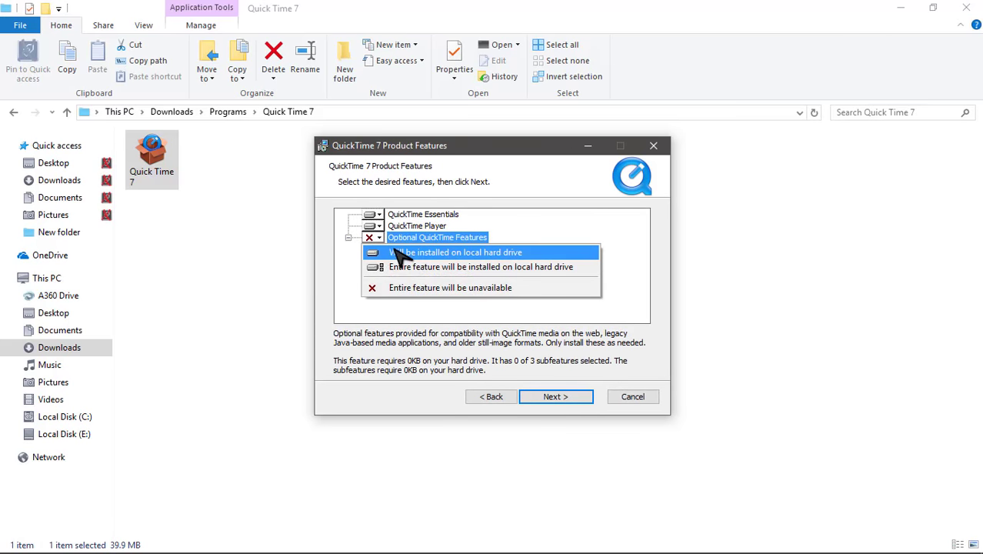
click(399, 253)
click(399, 250)
click(416, 264)
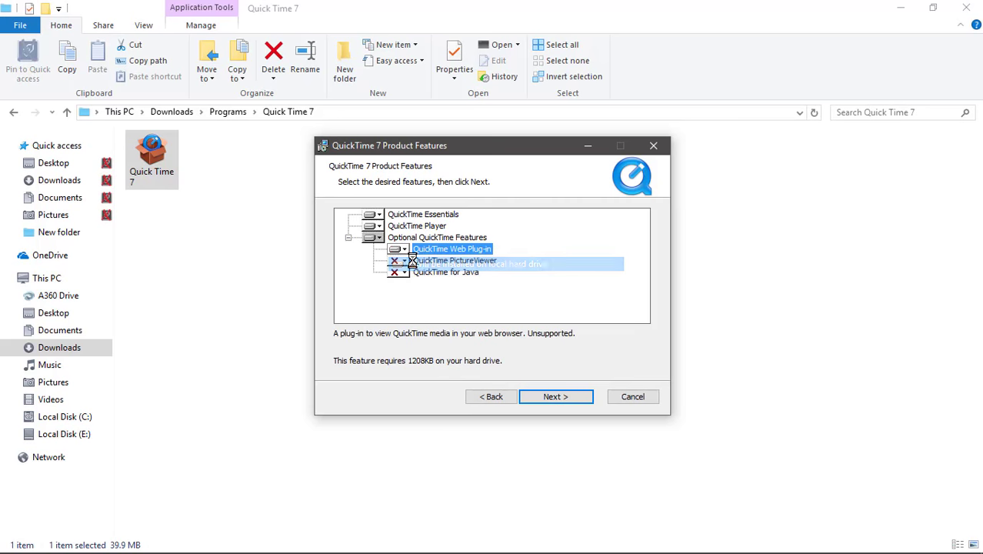
click(402, 262)
click(415, 276)
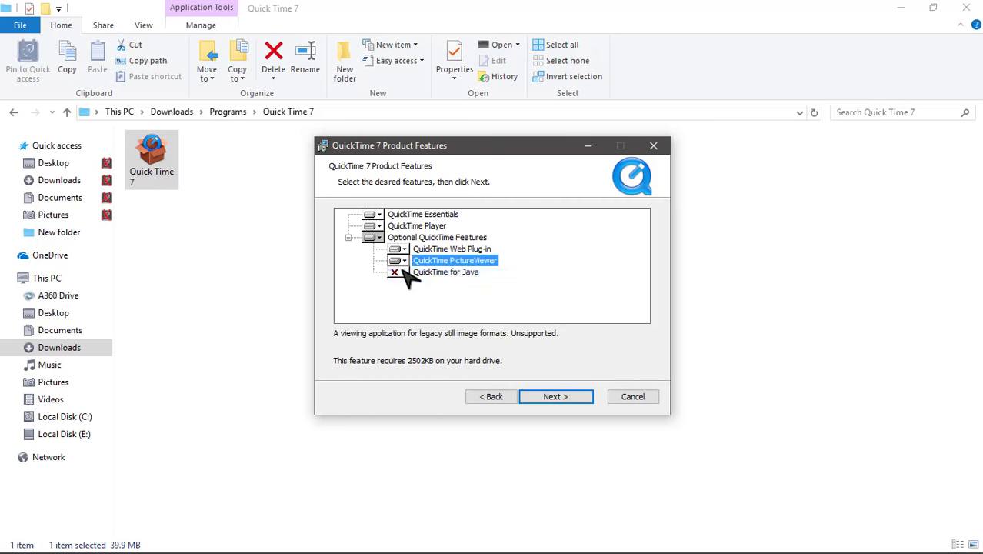
click(399, 272)
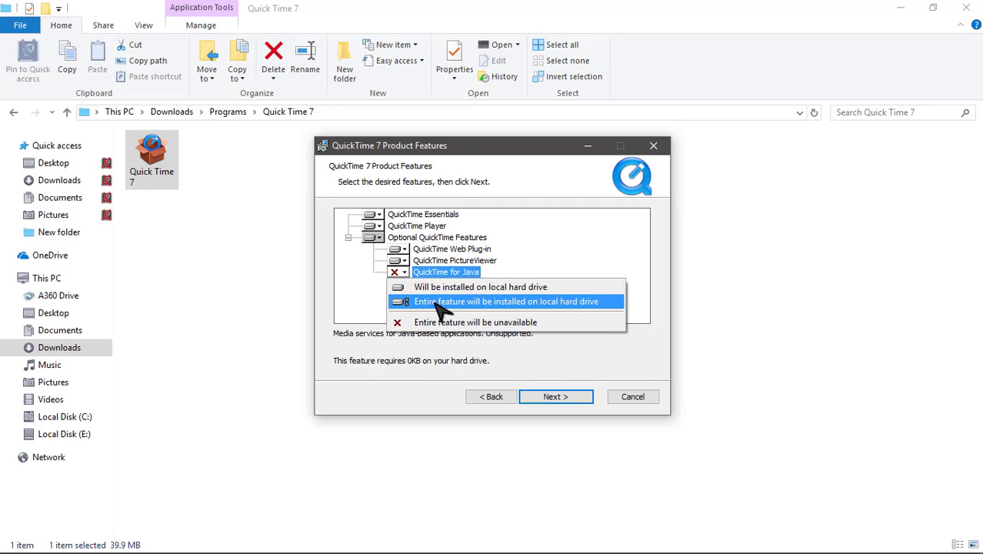
click(437, 301)
Step: Set PictureViewer, Web Plug-in and all Optional QuickTime Features to install entirely locally
click(405, 260)
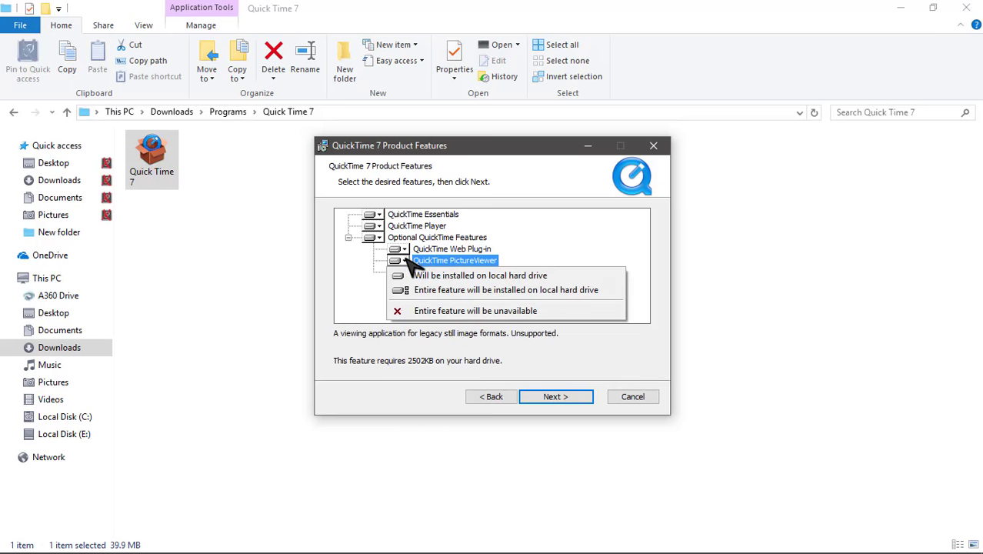
click(422, 286)
click(409, 253)
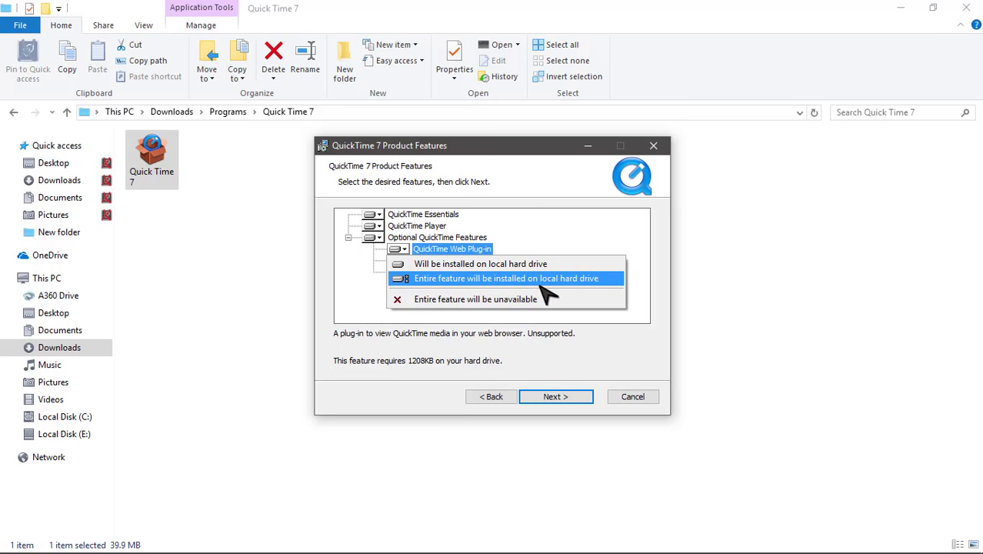
click(483, 281)
click(376, 239)
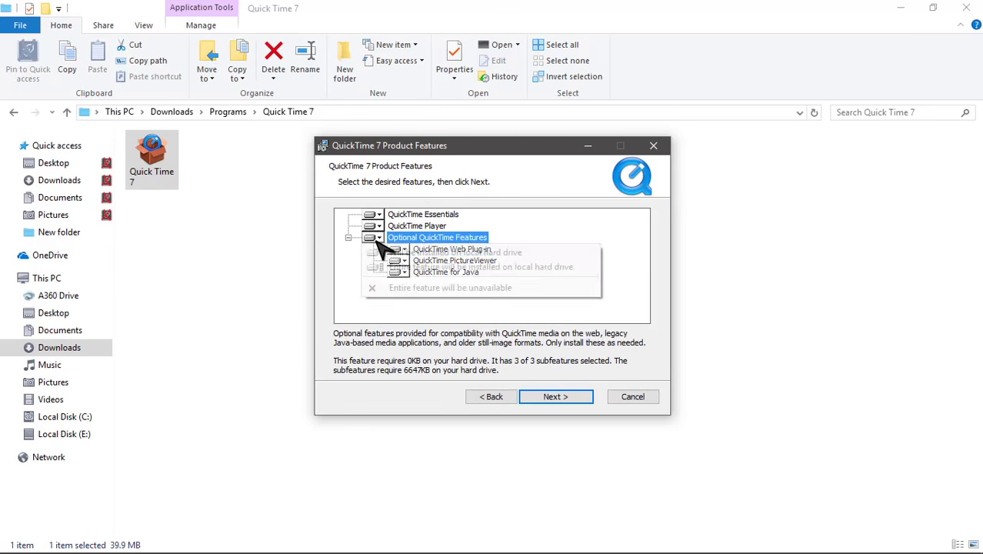
click(379, 267)
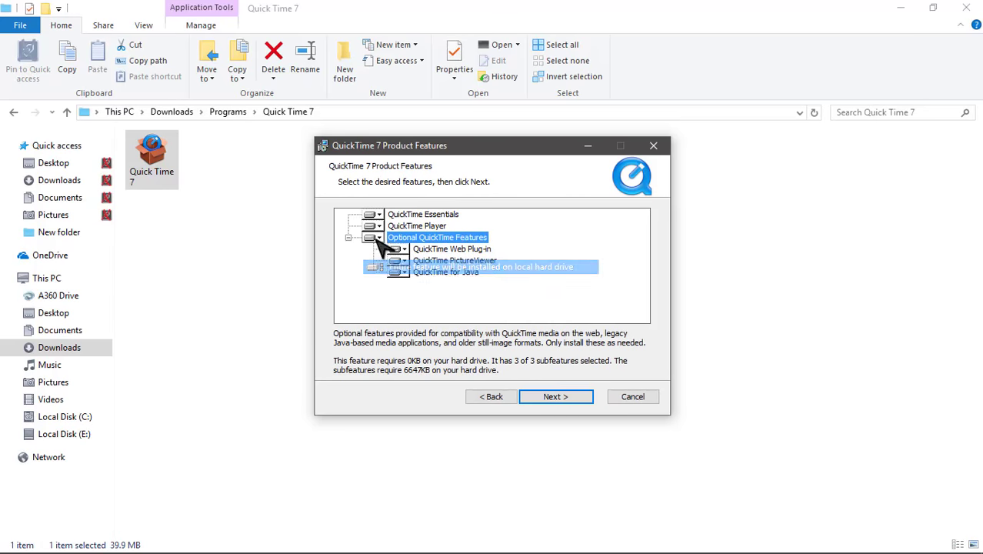
Step: Install QuickTime 7 into the Program Files QuickTime folder and finish the installer
click(551, 396)
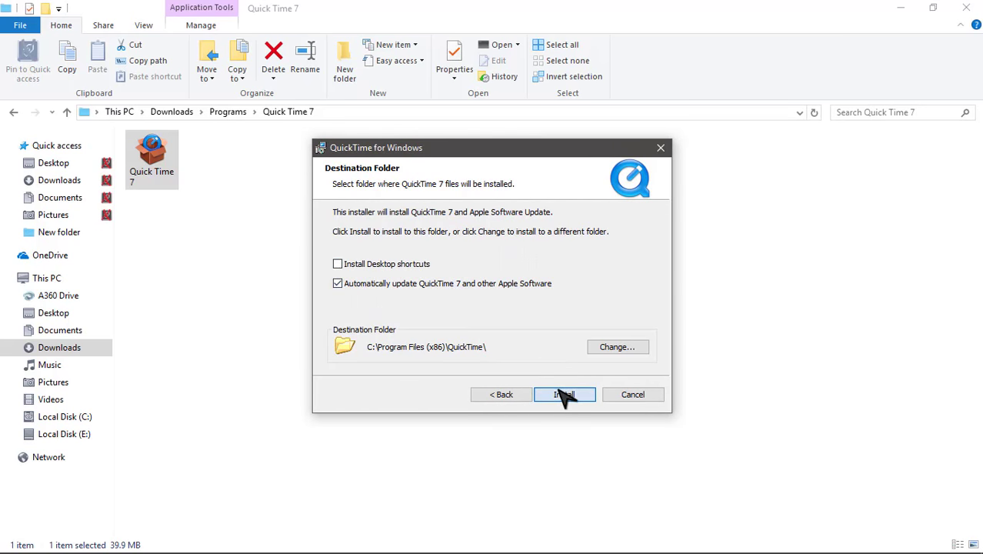
click(562, 395)
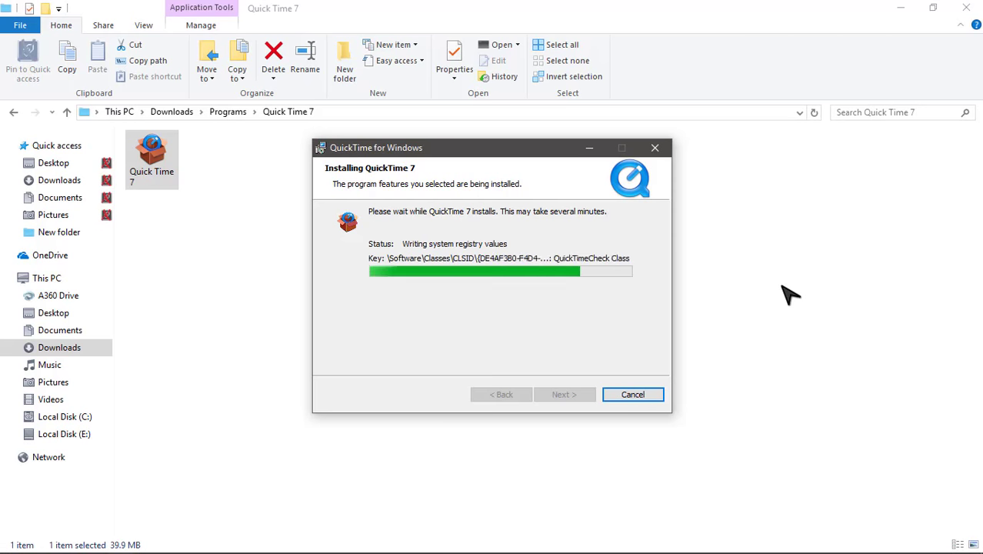
click(590, 392)
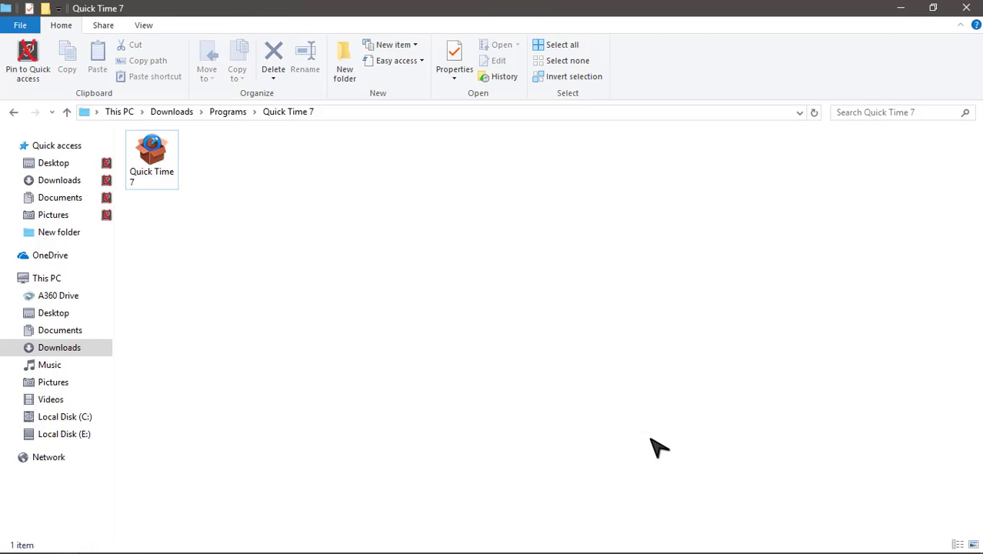
click(123, 543)
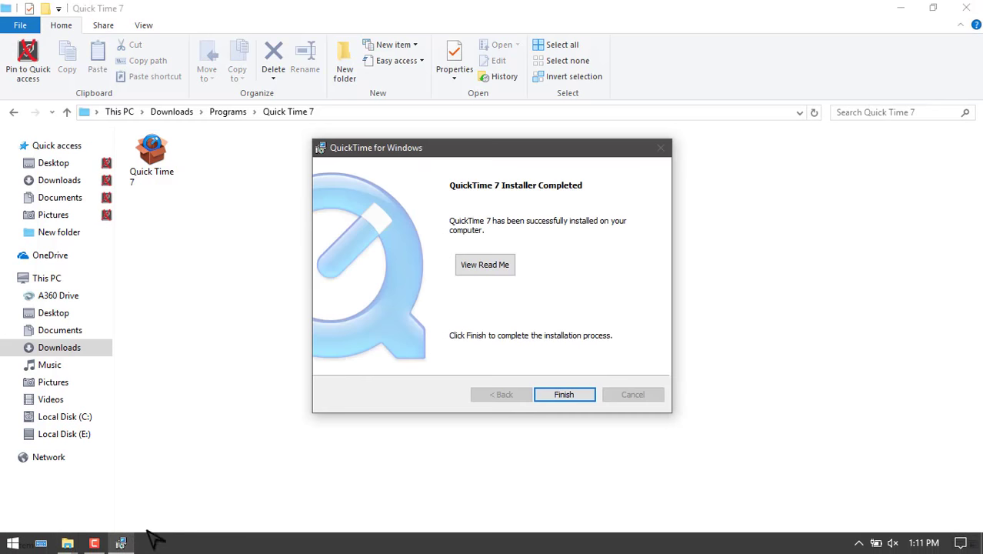
click(562, 395)
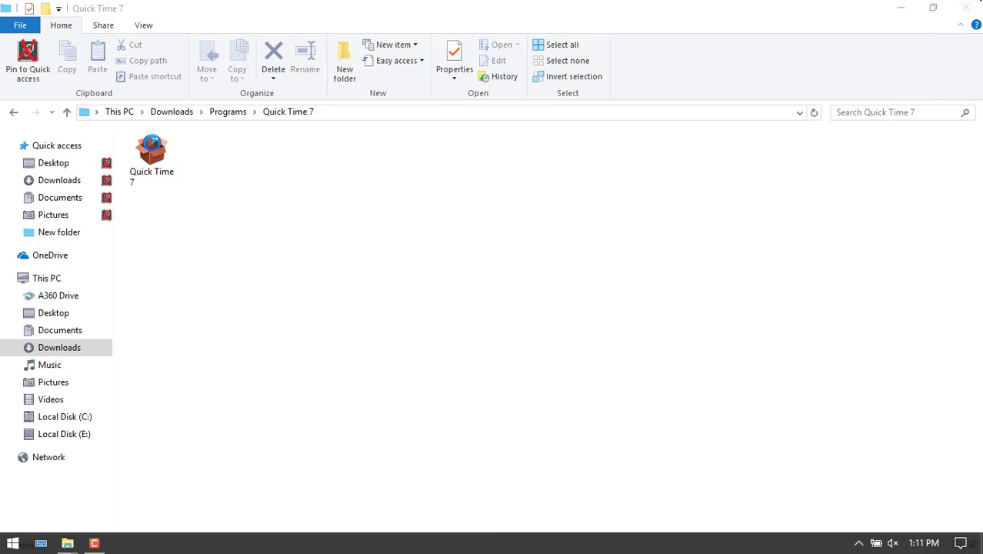
click(933, 7)
Step: Close the Quick Time 7 folder window and refresh the desktop
click(872, 123)
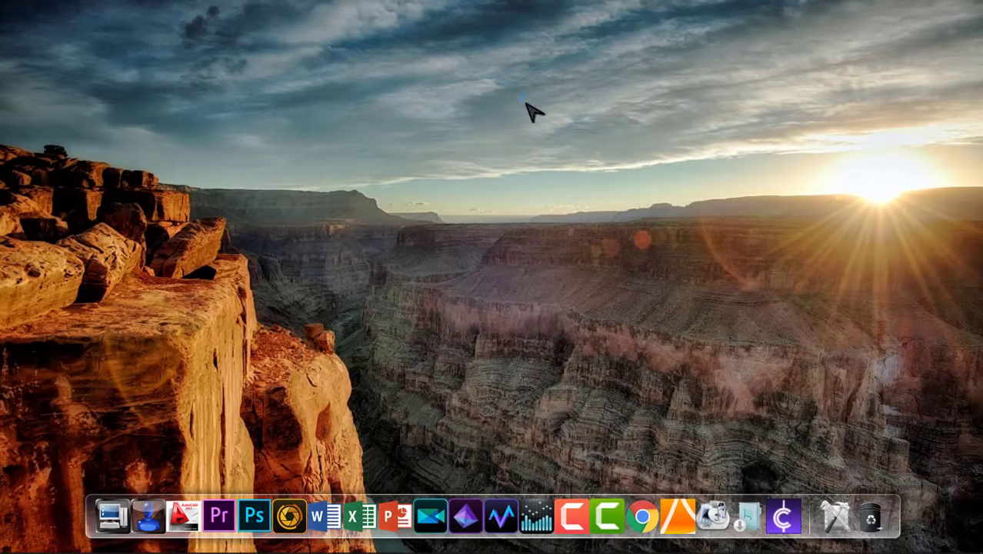
right_click(525, 103)
click(555, 139)
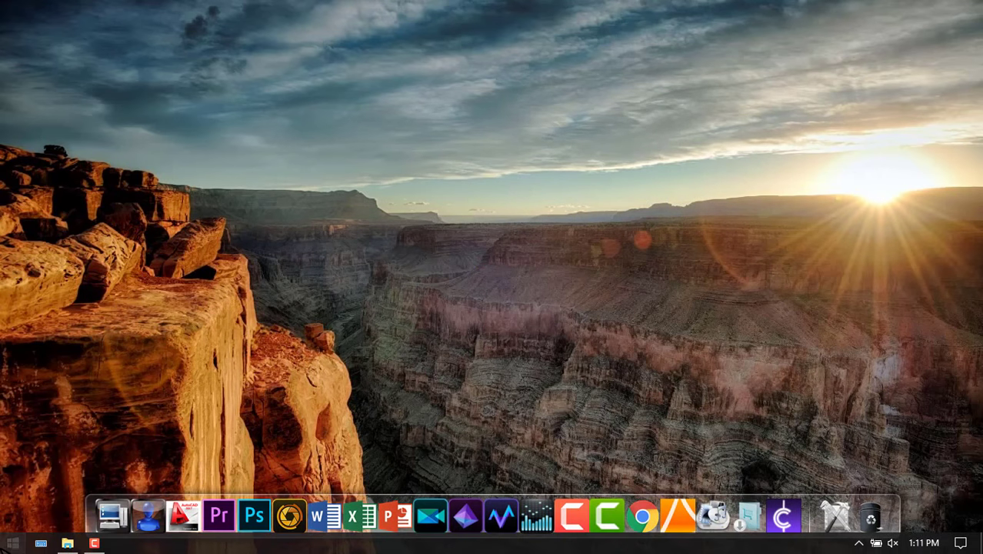
Step: Relaunch After Effects CC 2017 from the Start menu and pick fayIN Expert Mode
key(super)
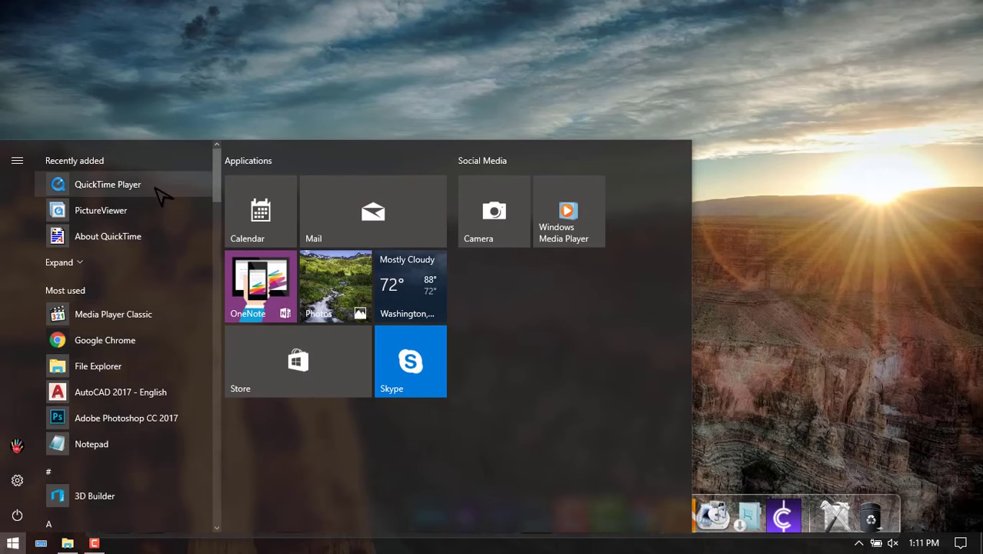
scroll(149, 291, down, 5)
click(131, 281)
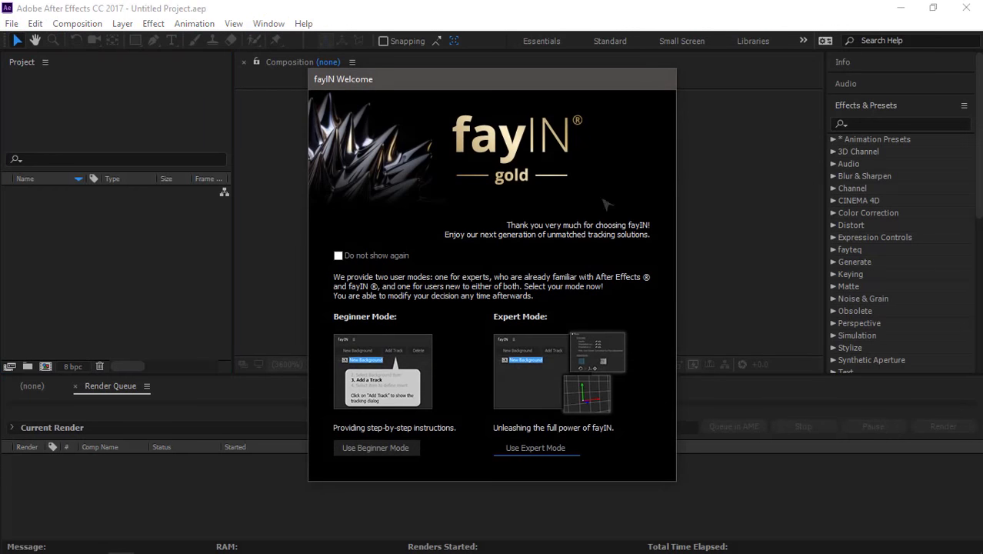
click(539, 448)
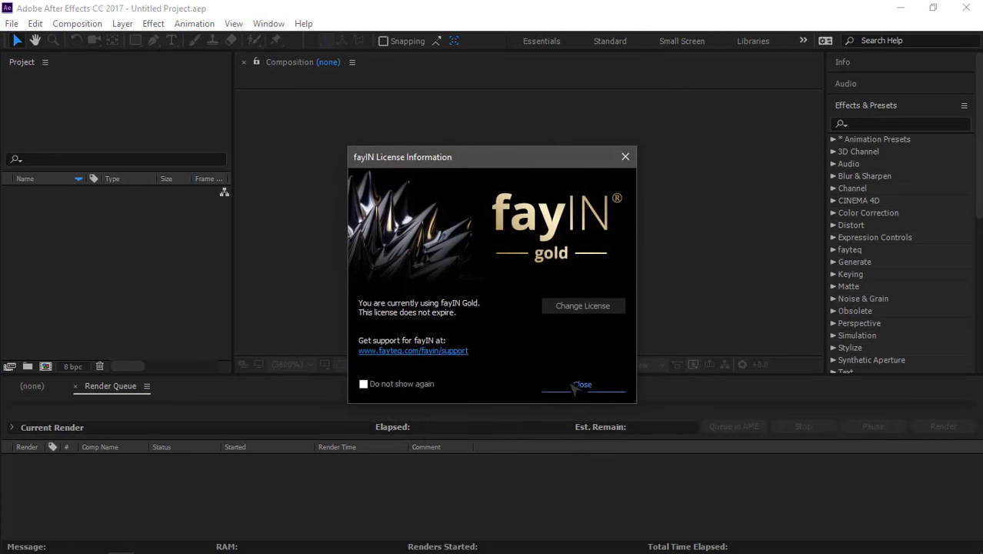
Step: Dismiss the licence and start screens, then import the 20151025_141907.wmv clip
click(579, 386)
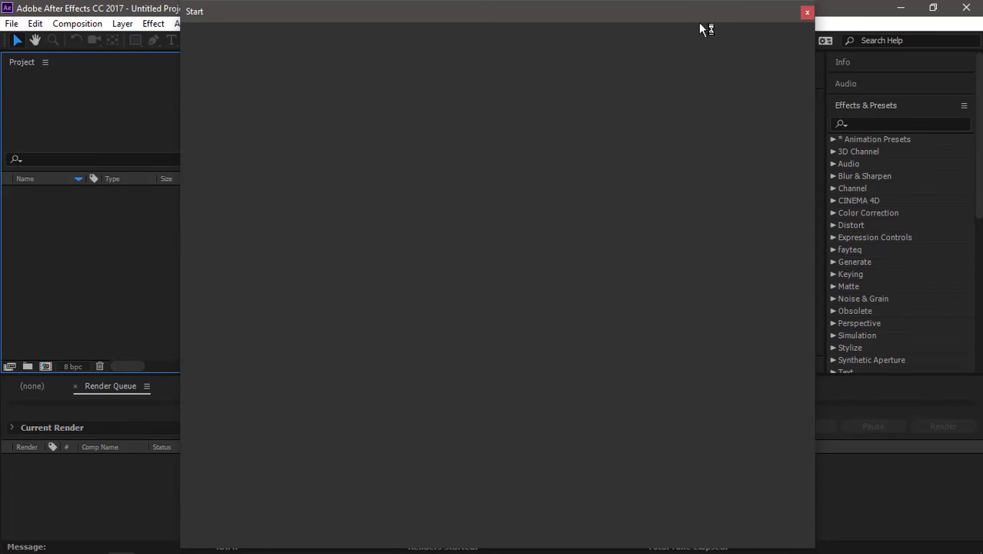
click(807, 12)
double_click(189, 279)
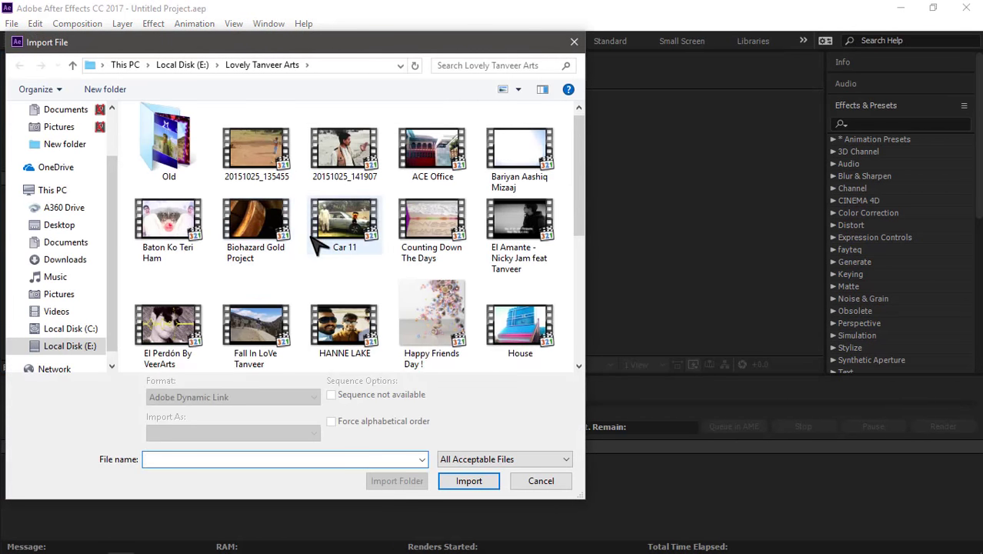
double_click(344, 173)
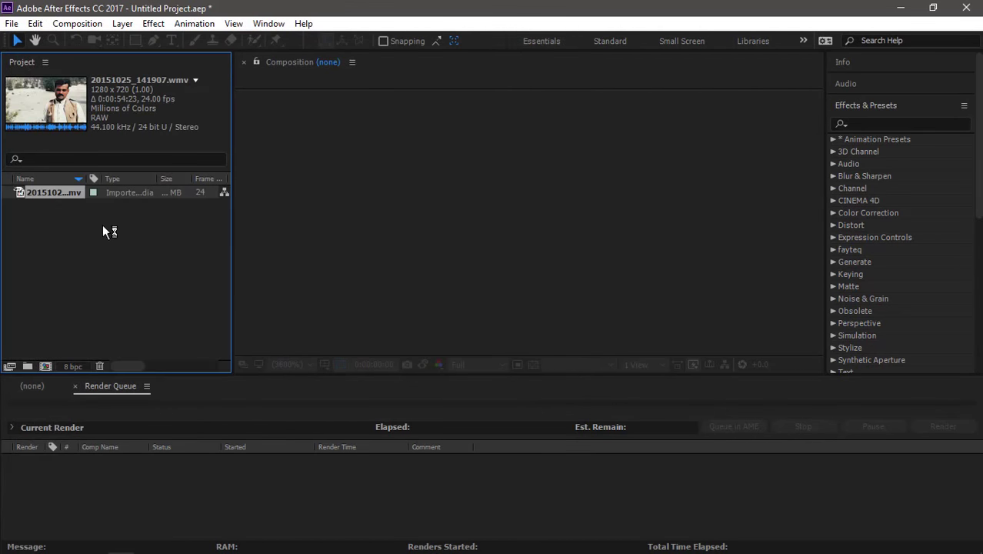
Step: Build compositions from the clip, queue them, and delete the extra 20151025_141908 render item
drag(77, 200, 114, 491)
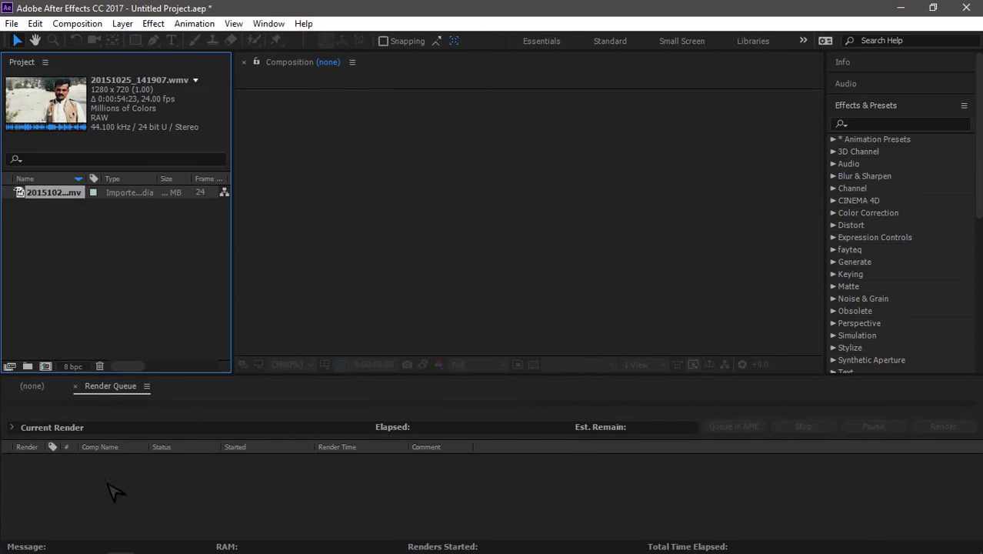
click(52, 388)
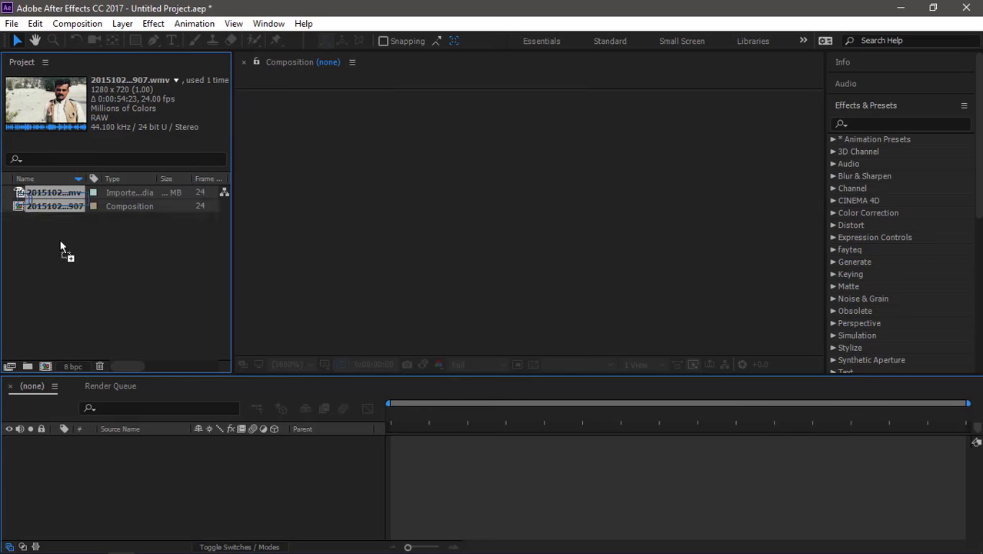
drag(43, 209, 87, 464)
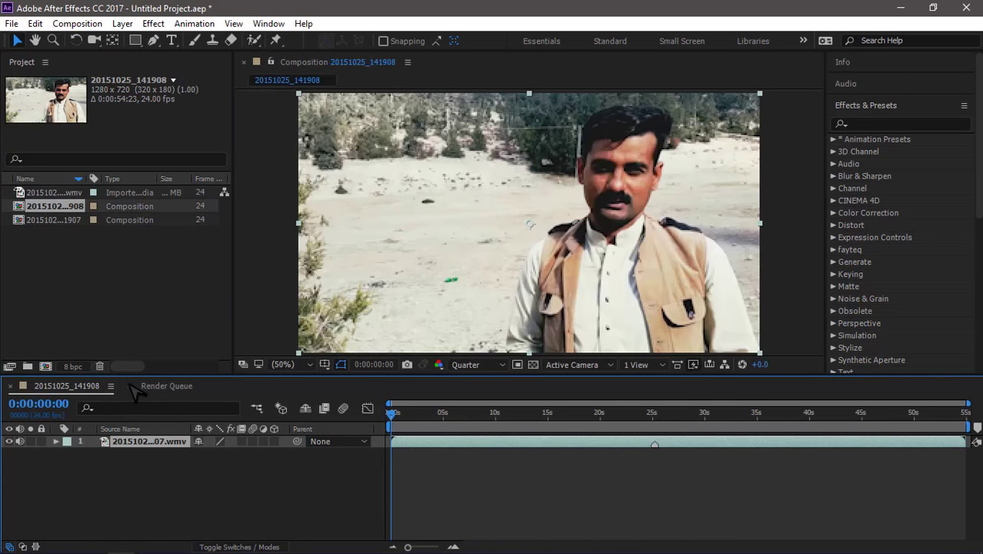
drag(135, 393, 136, 390)
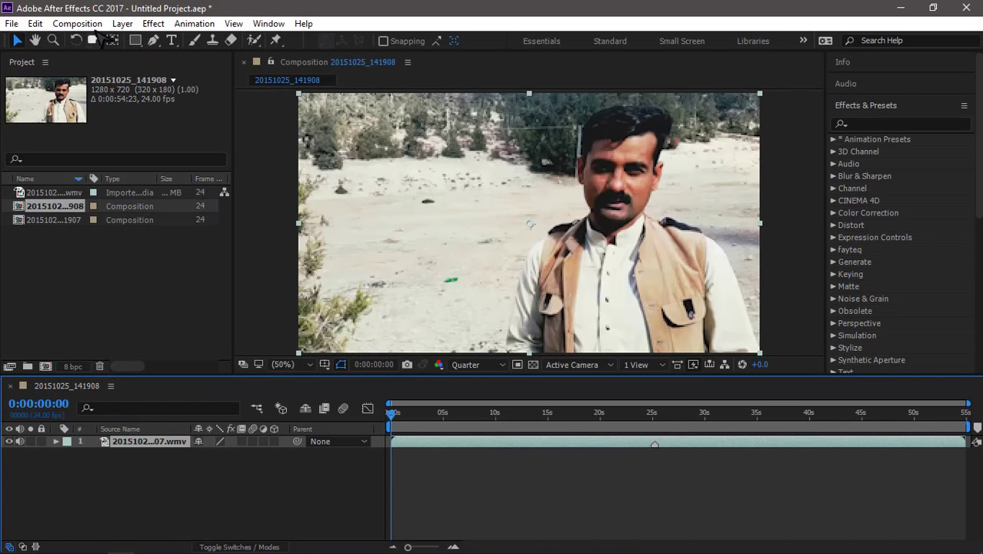
click(77, 23)
click(120, 163)
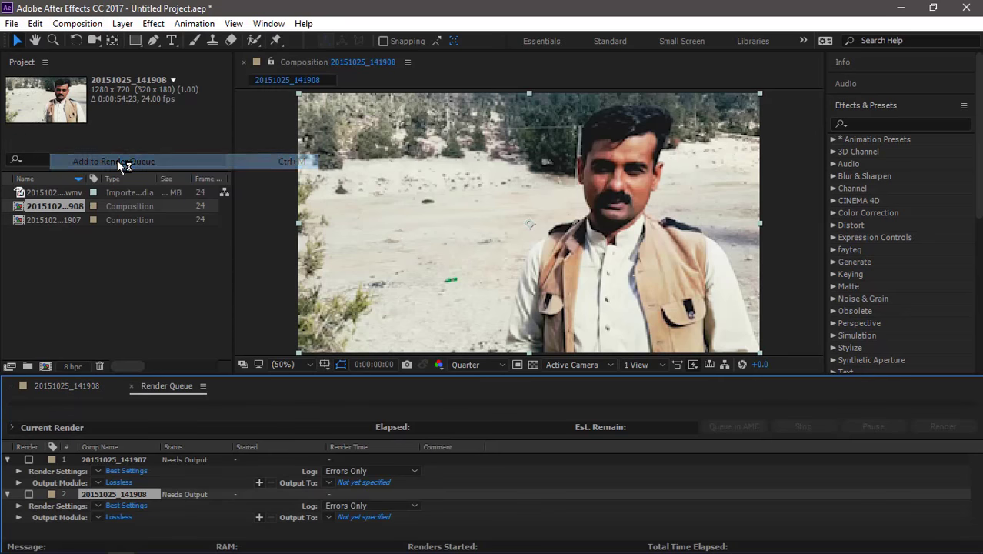
key(Delete)
Step: Set the queued item's output module format to QuickTime
click(119, 483)
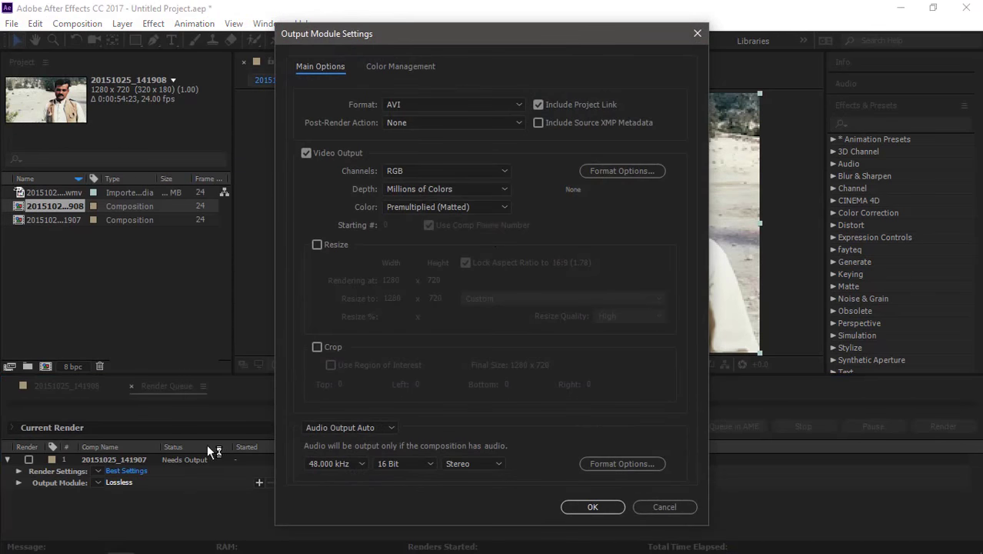
click(474, 103)
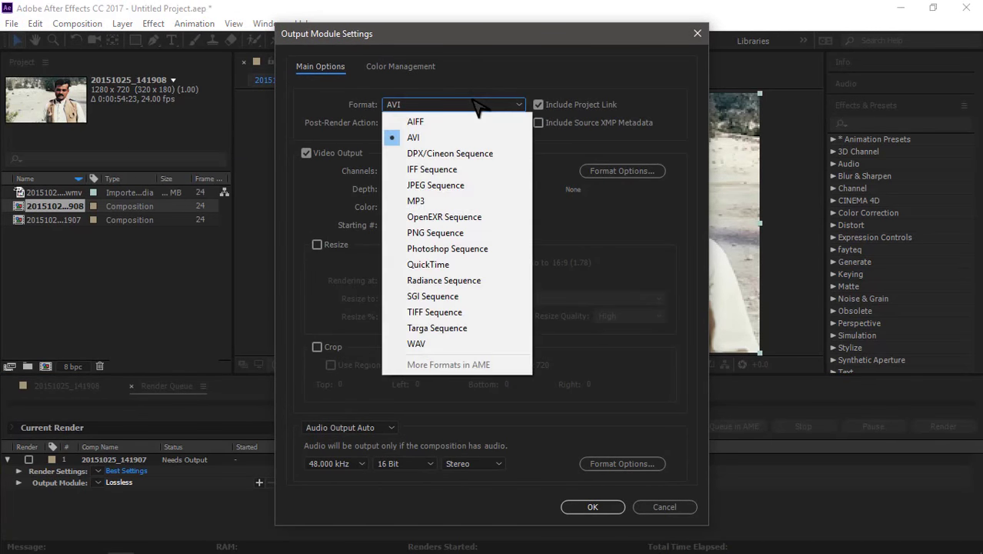
click(422, 264)
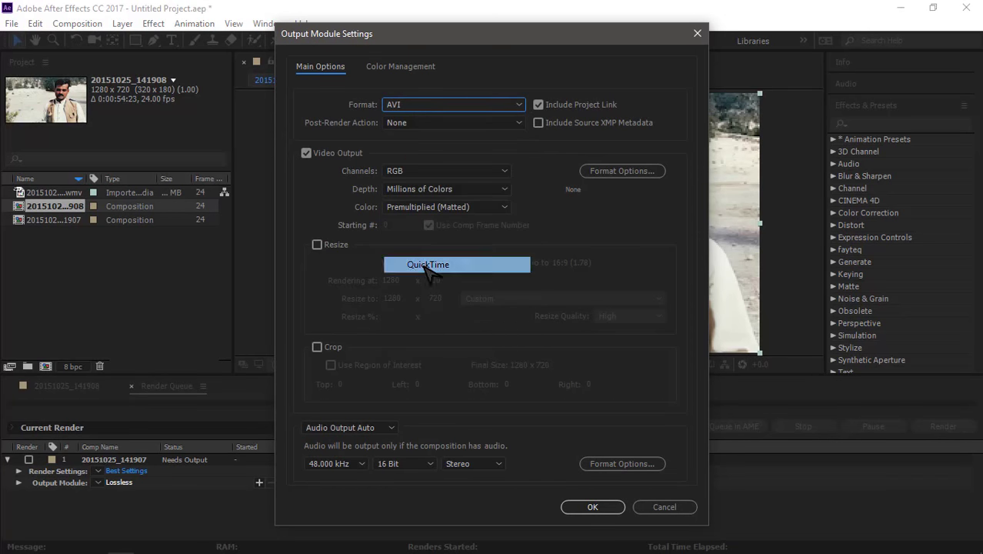
Step: Choose the H.264 video codec in the QuickTime options and confirm both dialogs
click(625, 171)
click(473, 89)
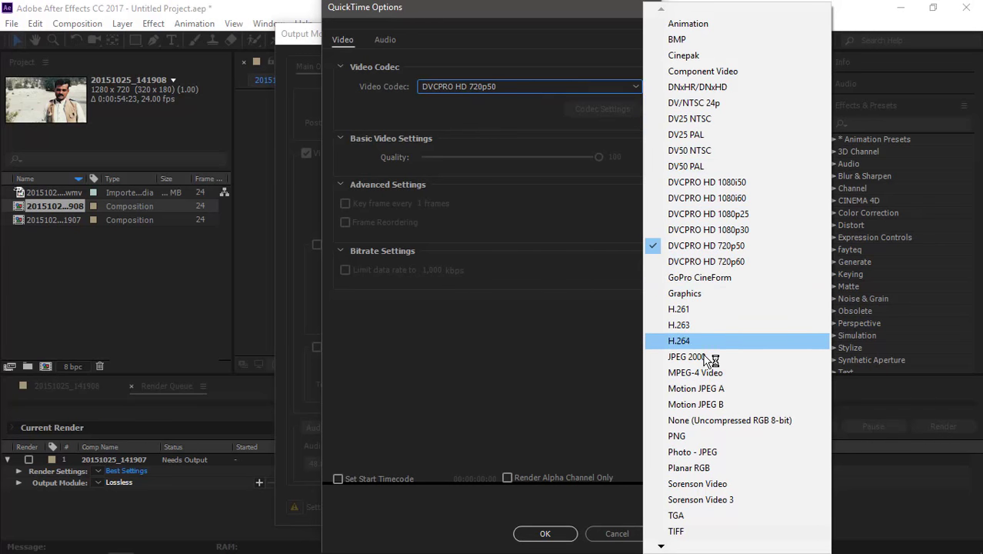
mouse_move(660, 547)
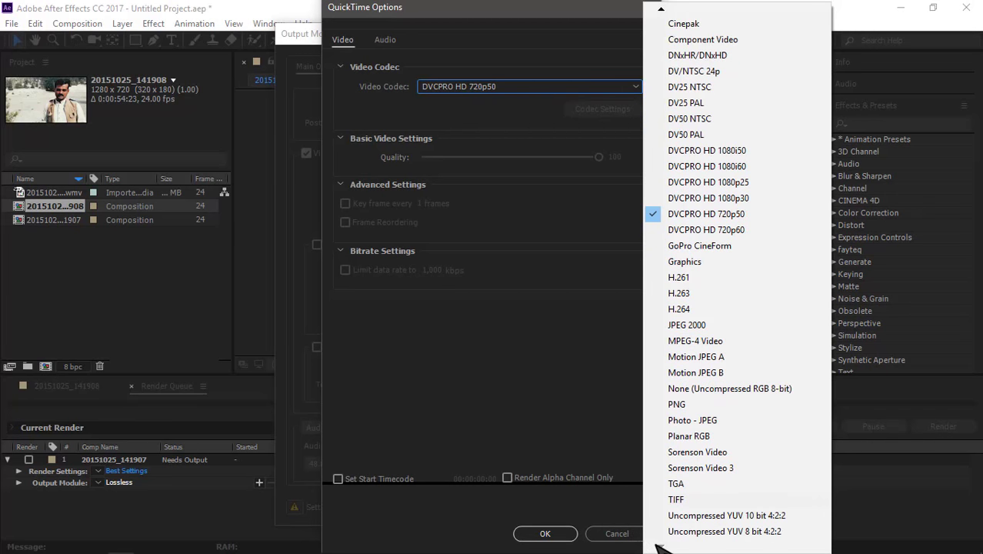
click(702, 312)
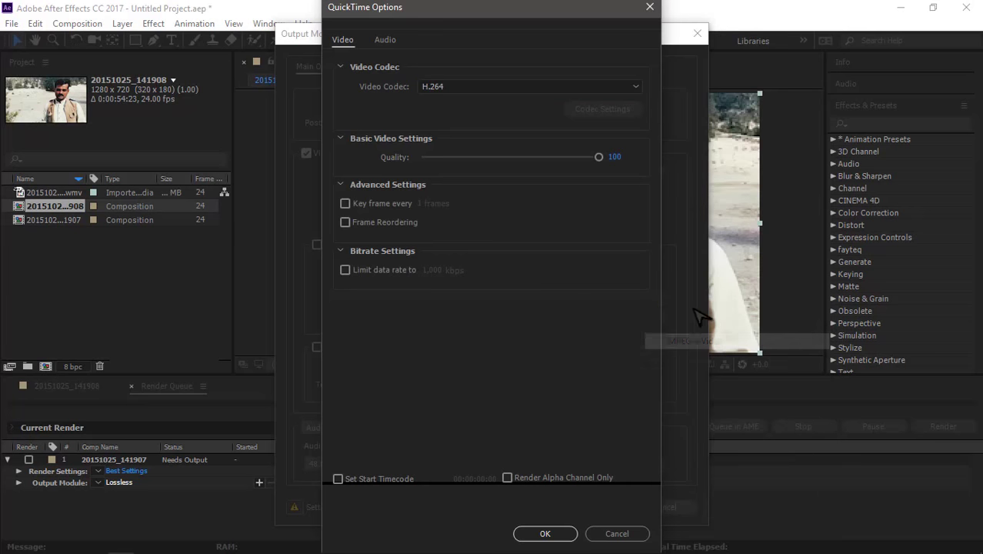
click(547, 533)
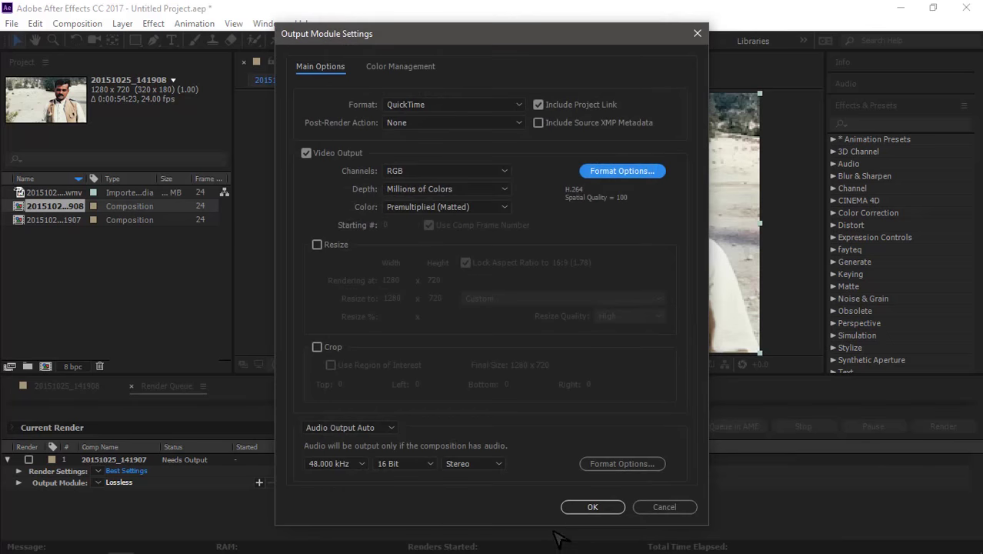
click(592, 505)
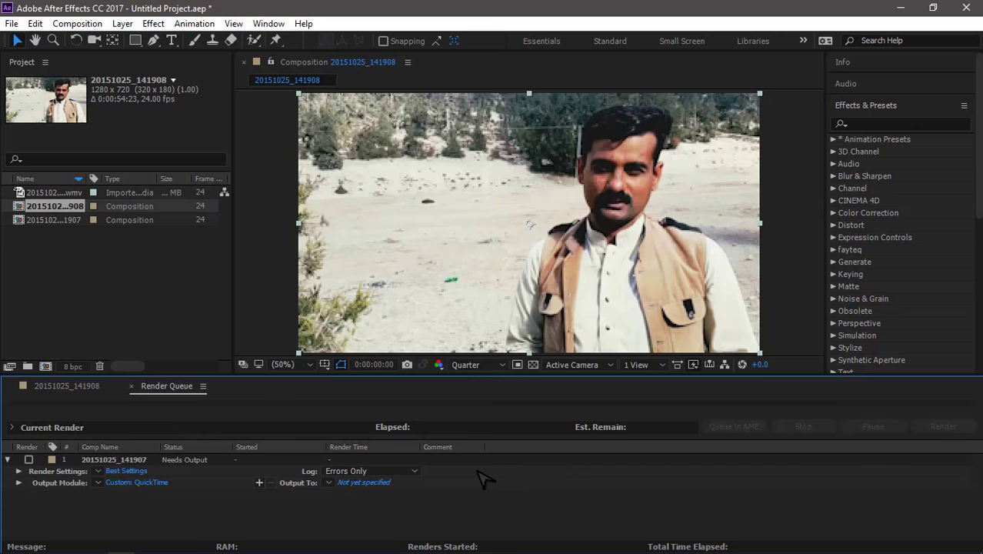
Step: Bring up the 20151025_141908 composition's timeline
click(322, 266)
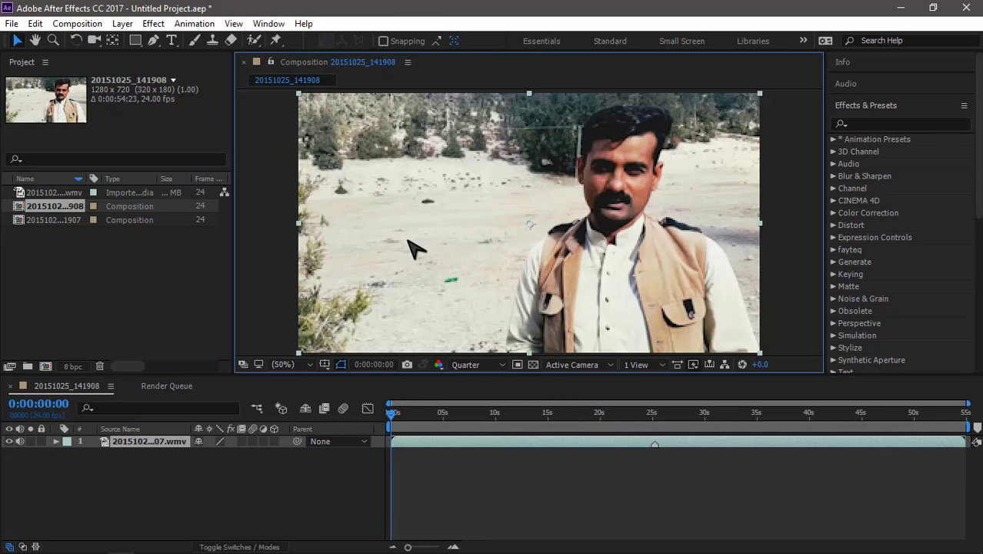
scroll(884, 245, down, 4)
scroll(884, 245, down, 3)
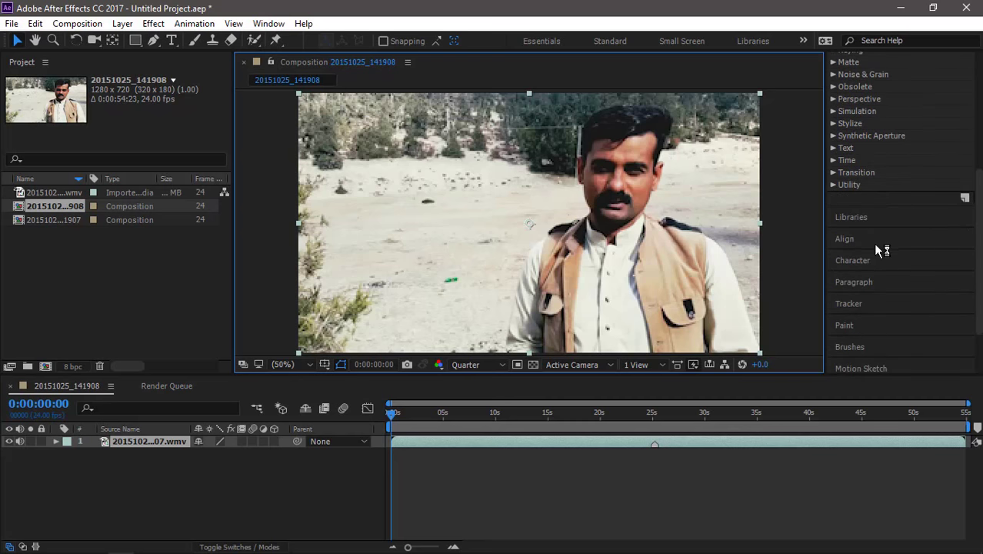
scroll(881, 250, up, 3)
scroll(883, 254, up, 4)
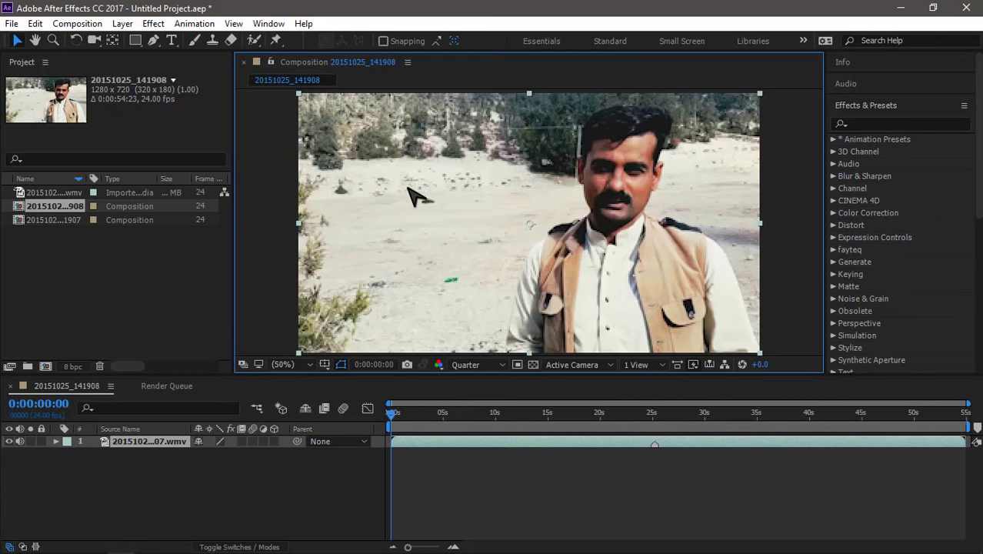
right_click(186, 483)
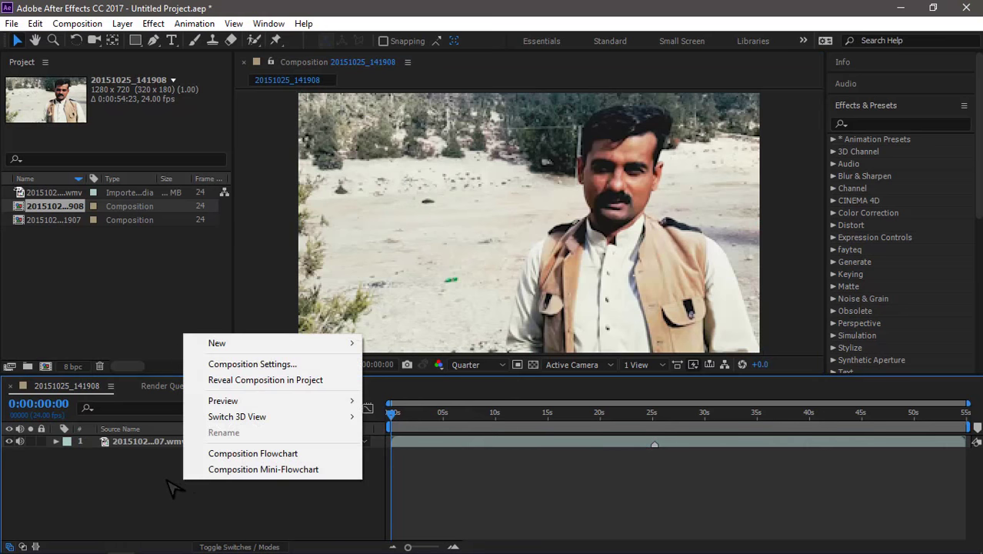
click(163, 487)
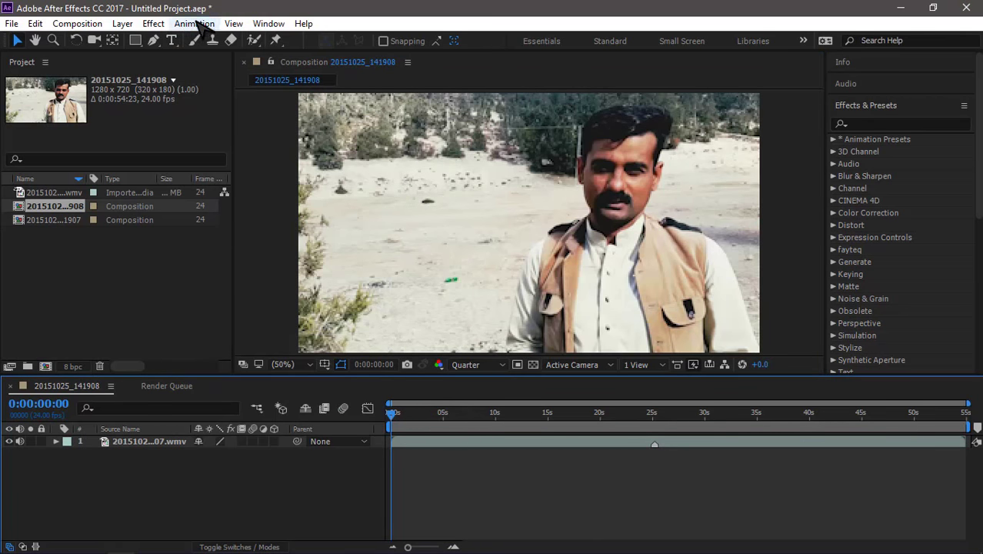
Step: Create a new Layer > New > Solid, keeping the default 1280×720 dark gray settings
click(156, 23)
click(156, 24)
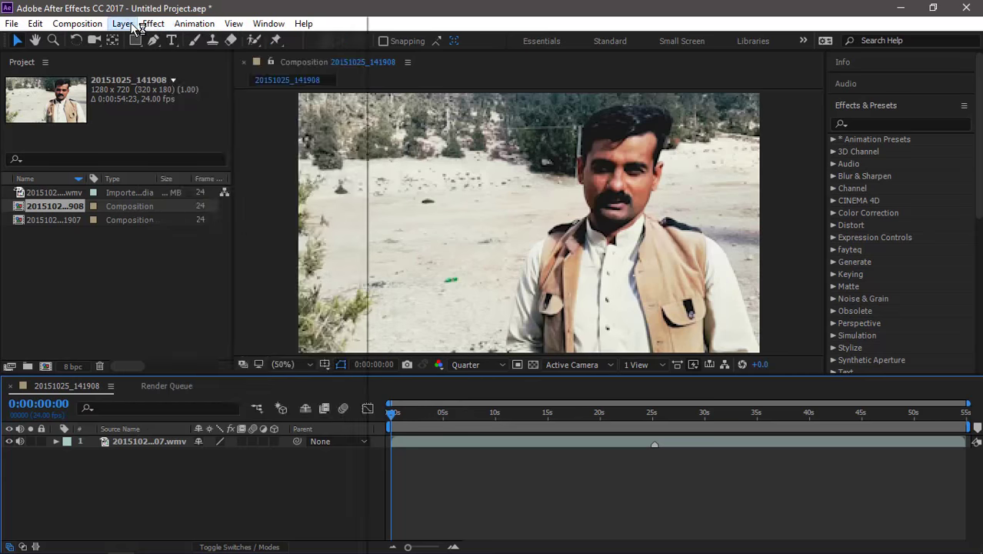
click(123, 24)
mouse_move(323, 24)
click(379, 38)
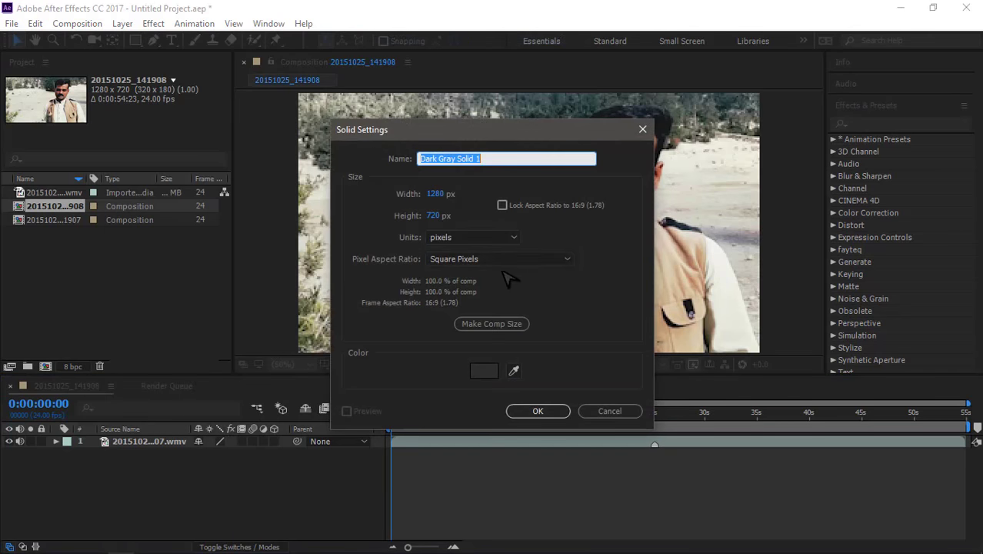
click(538, 411)
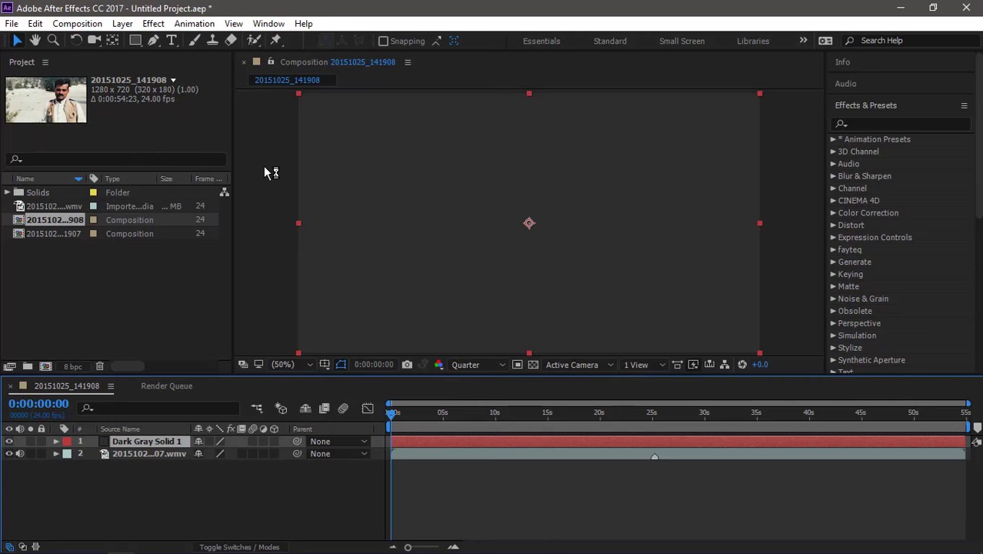
Step: Draw a rectangle mask across the middle of the frame on the solid, then invert it
click(135, 40)
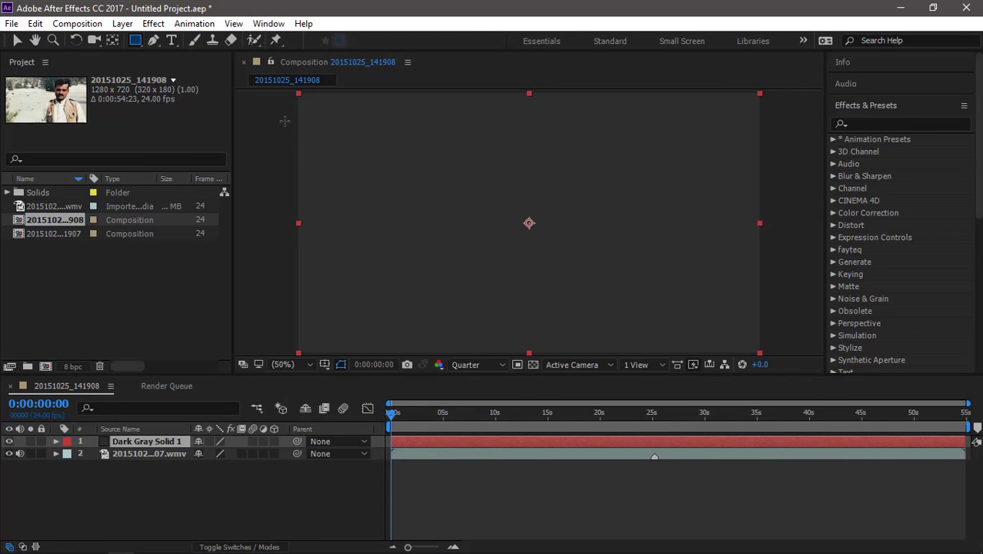
drag(285, 121, 756, 300)
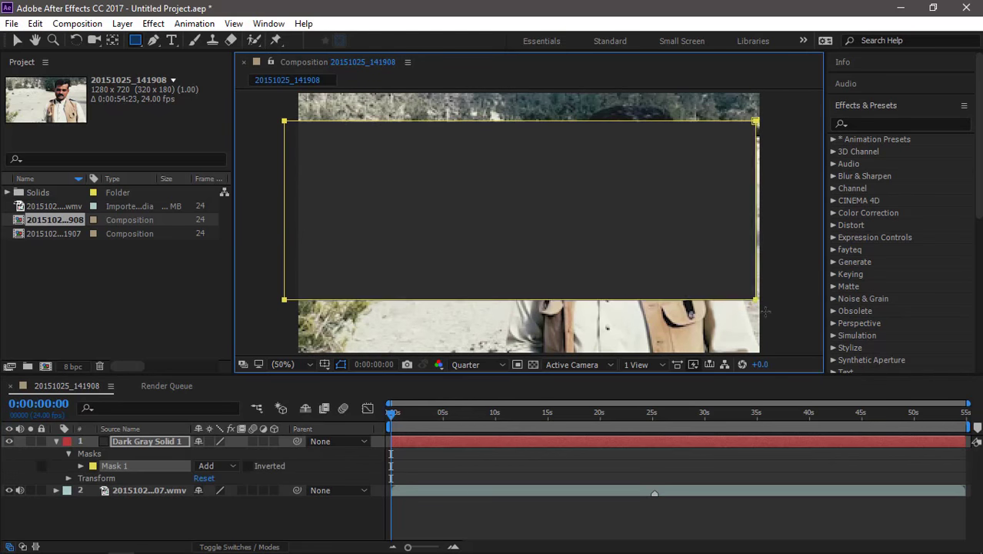
drag(766, 311, 773, 324)
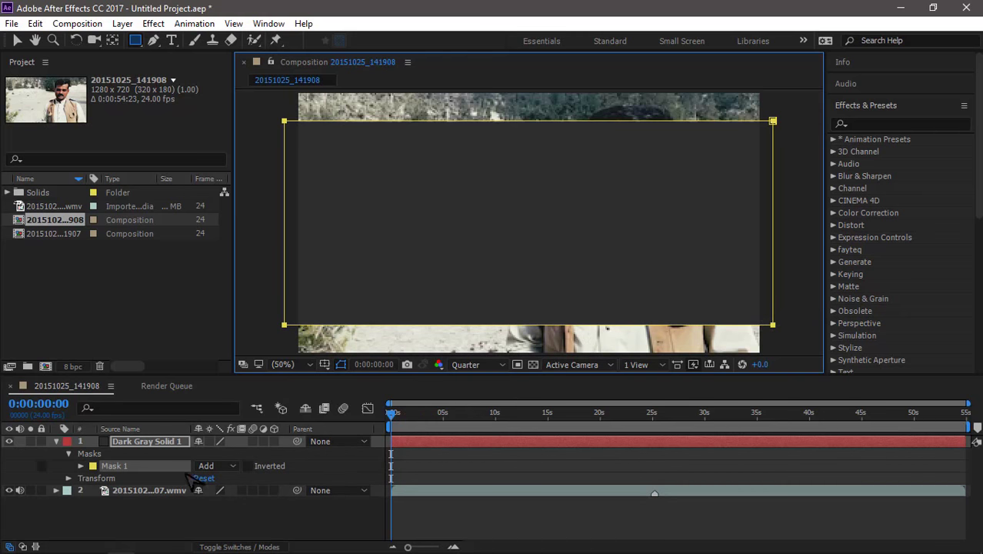
click(248, 466)
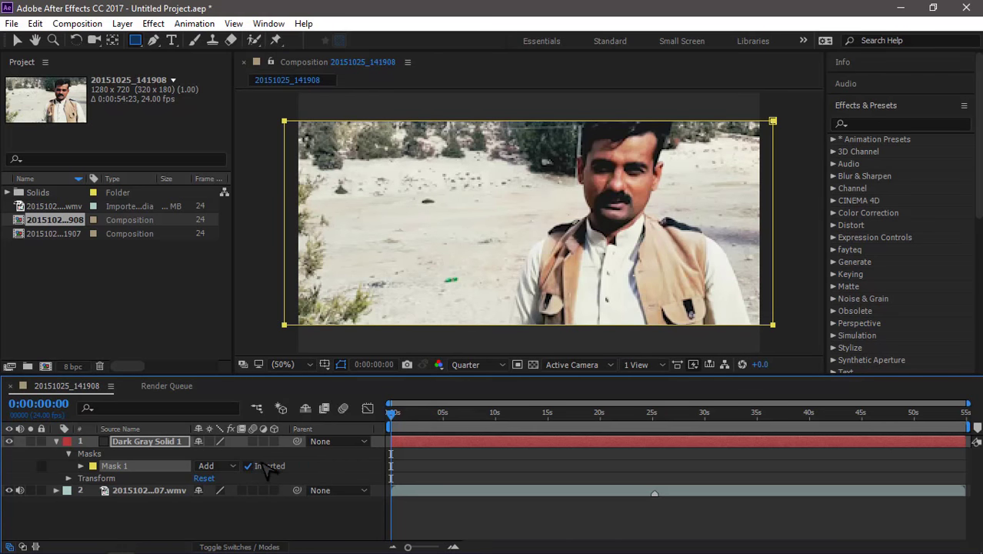
Step: Check the solid in its Layer view, then reselect it back in the composition
click(107, 443)
double_click(106, 444)
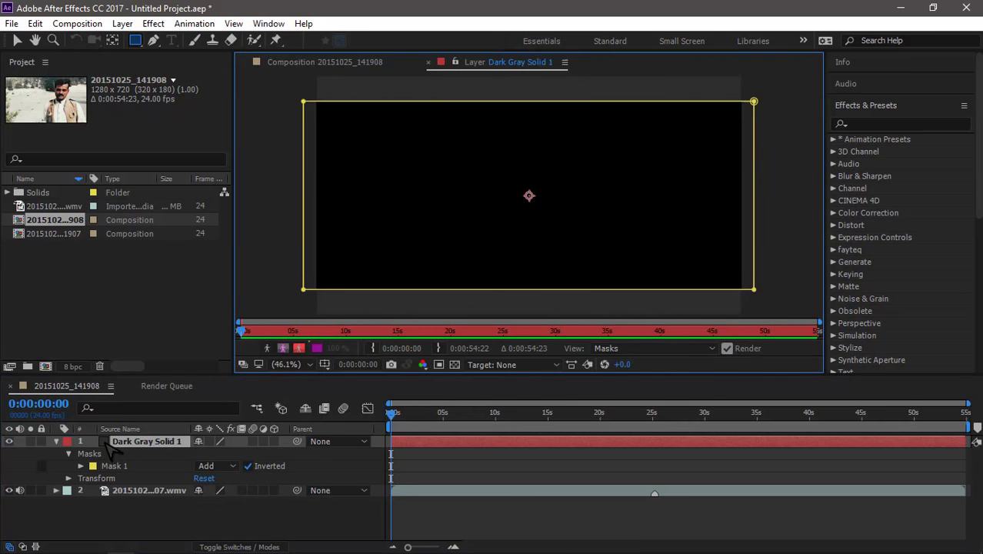
click(429, 62)
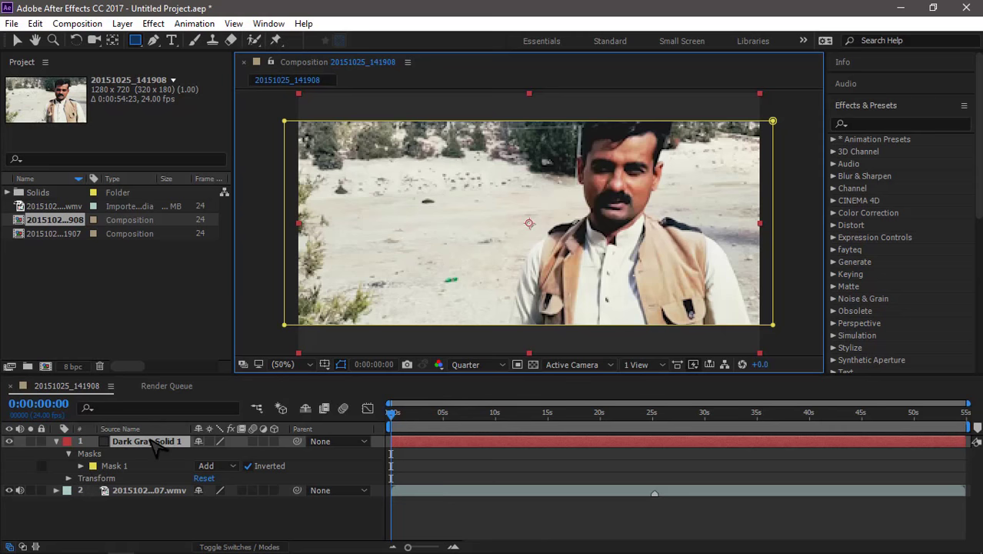
click(150, 444)
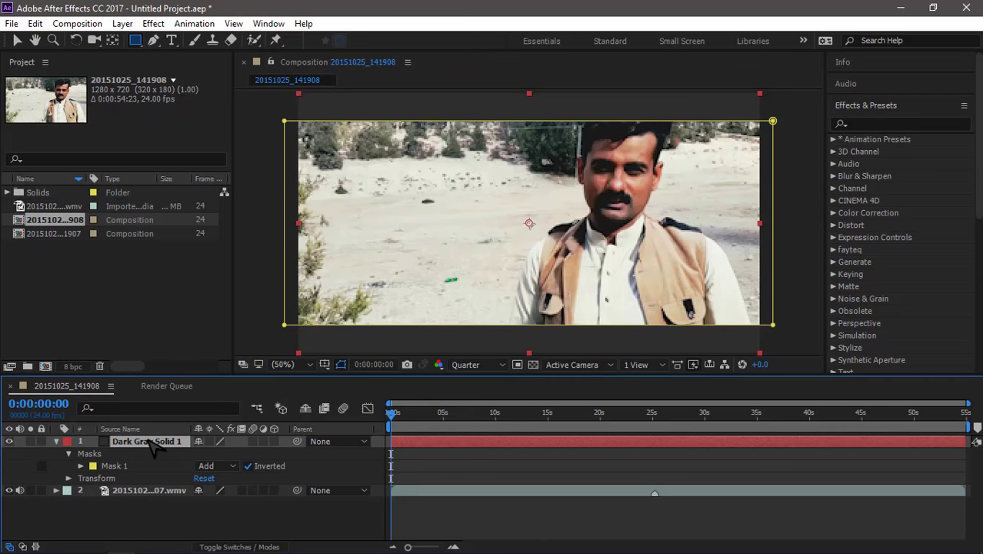
Step: Change the solid's colour to black (000000) in Solid Settings
click(122, 23)
click(174, 36)
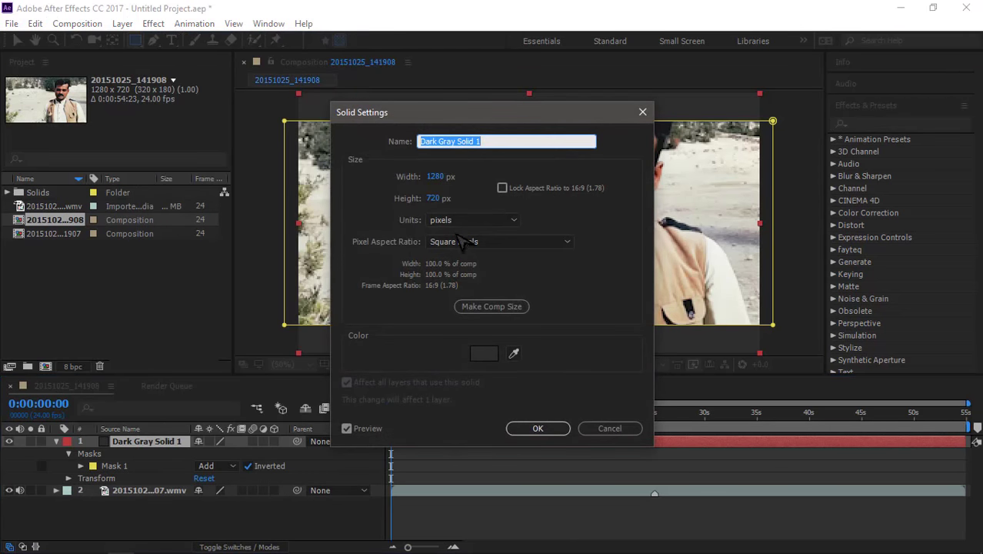
click(484, 353)
click(484, 356)
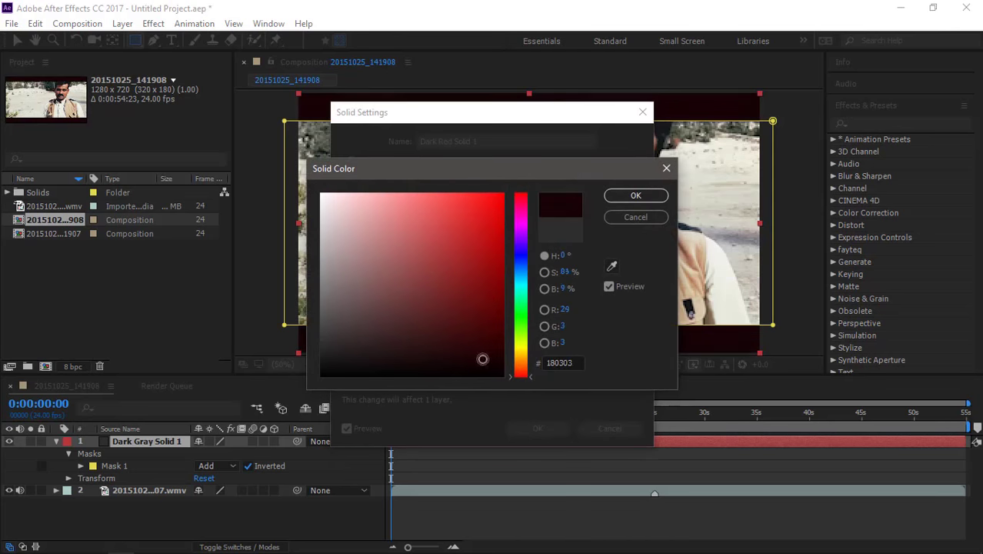
click(504, 376)
click(632, 197)
click(538, 428)
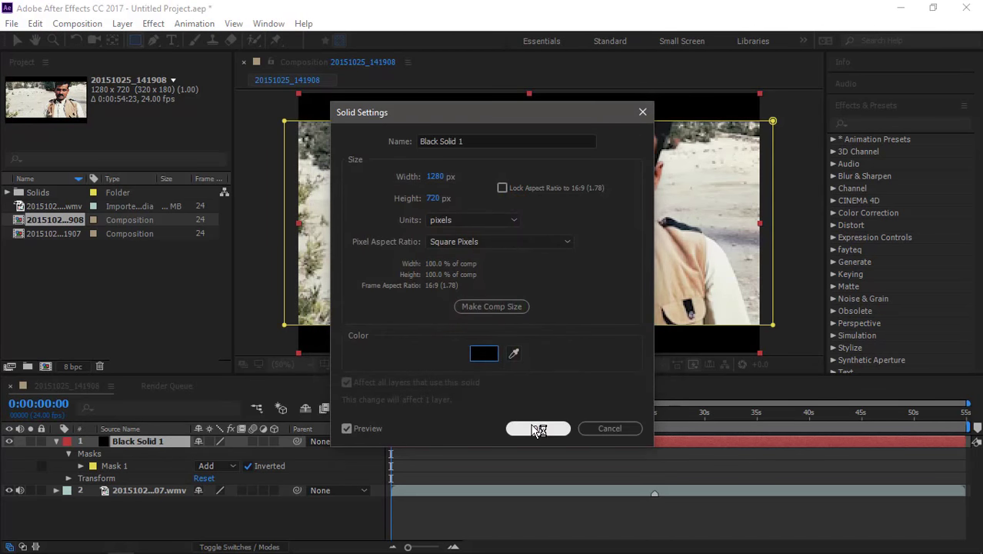
Step: Deselect the solid with the Selection tool, set the time to 0:00:15:00, and collapse Effects & Presets
click(514, 419)
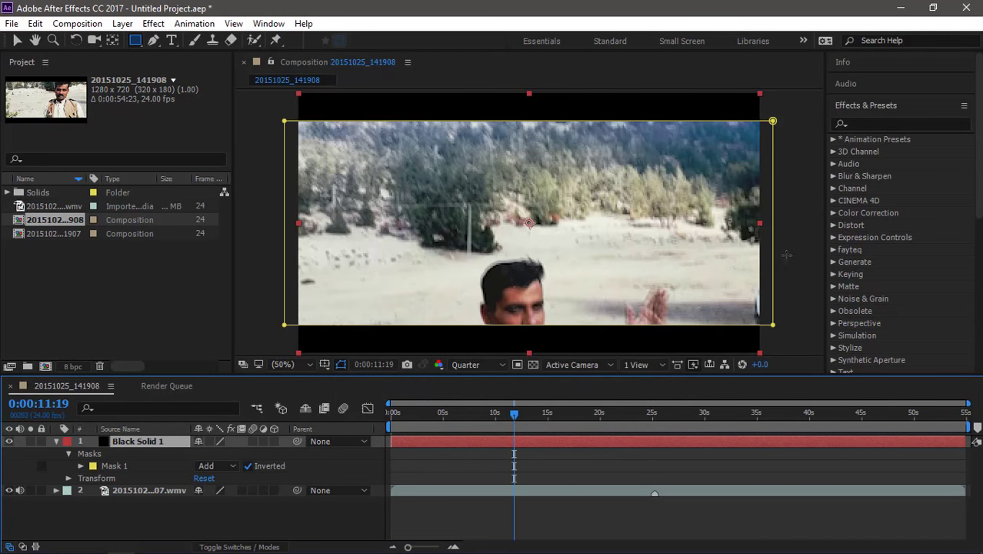
click(18, 42)
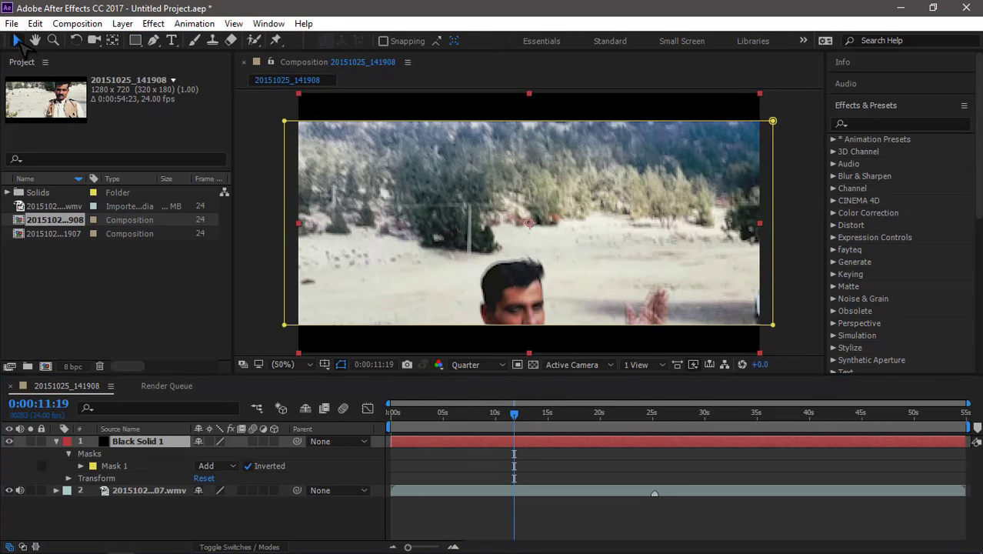
click(789, 254)
click(528, 416)
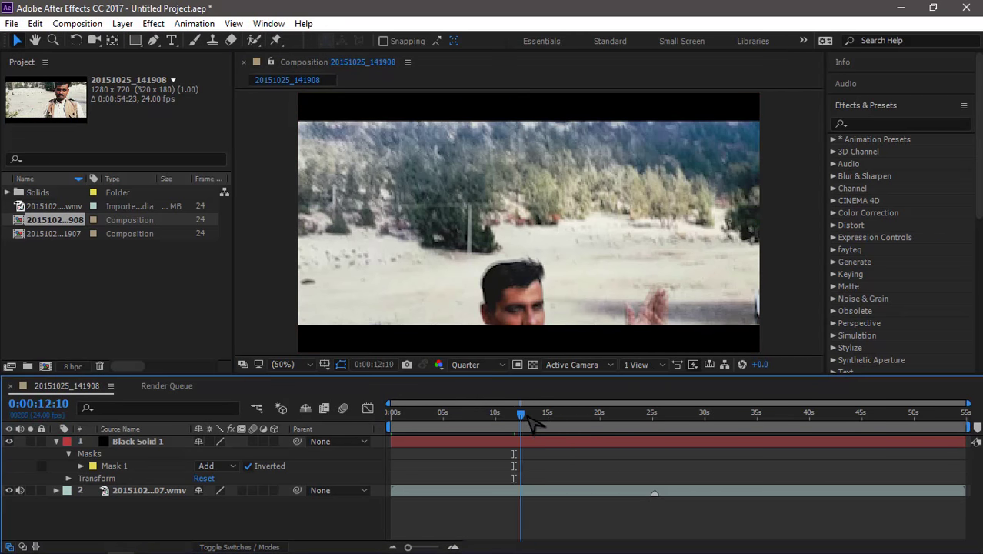
drag(528, 416, 550, 414)
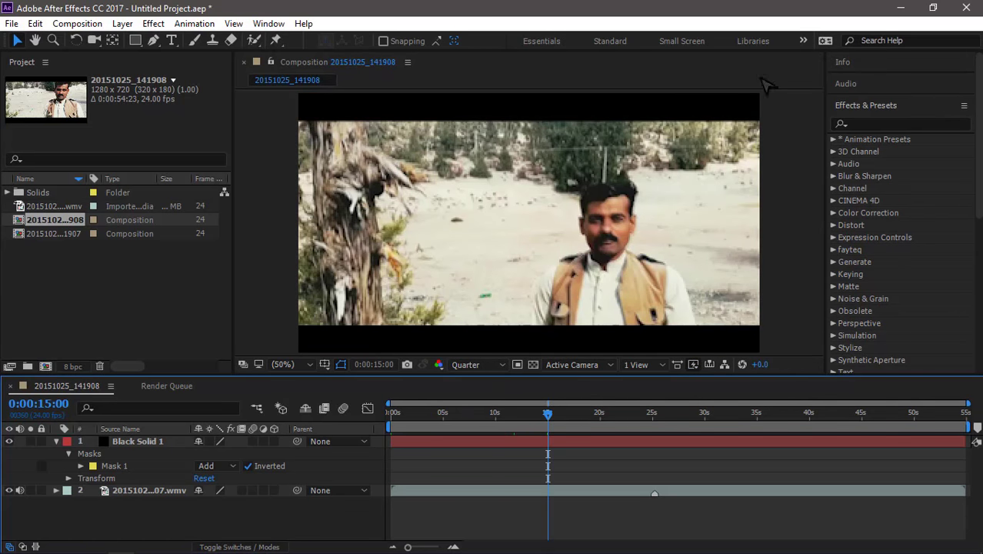
click(873, 108)
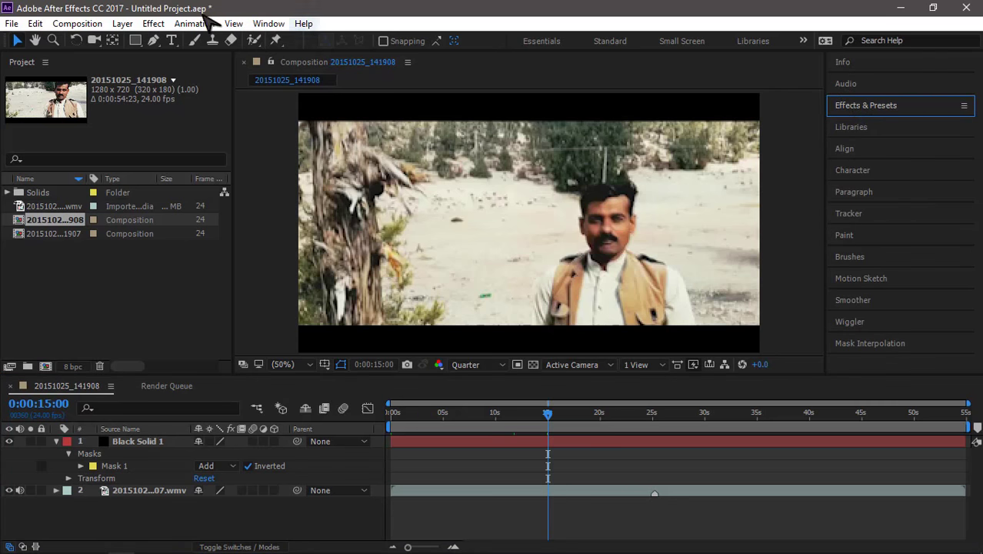
Step: Dock the Preview panel atop the right-hand stack and play the letterboxed composition from 0:00:15:00
click(269, 23)
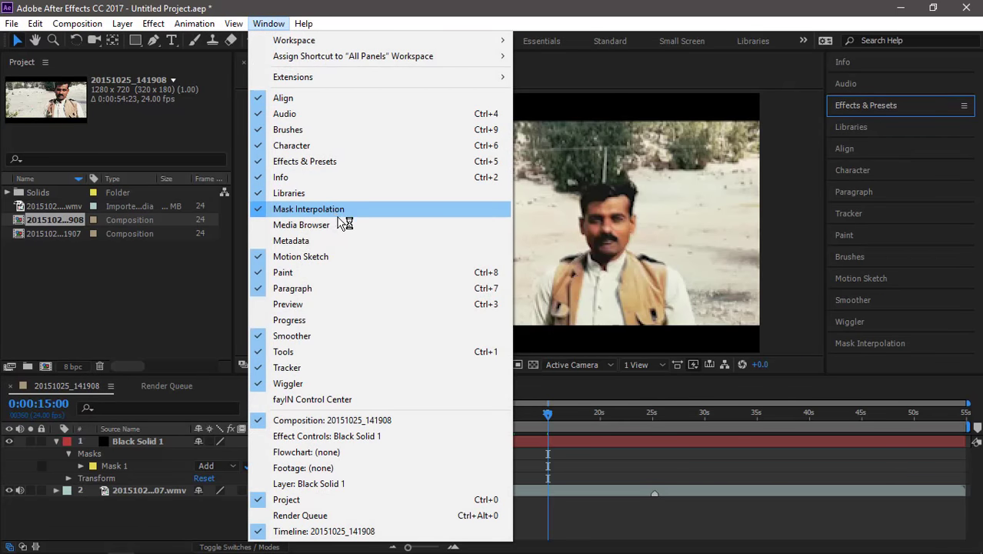
click(288, 304)
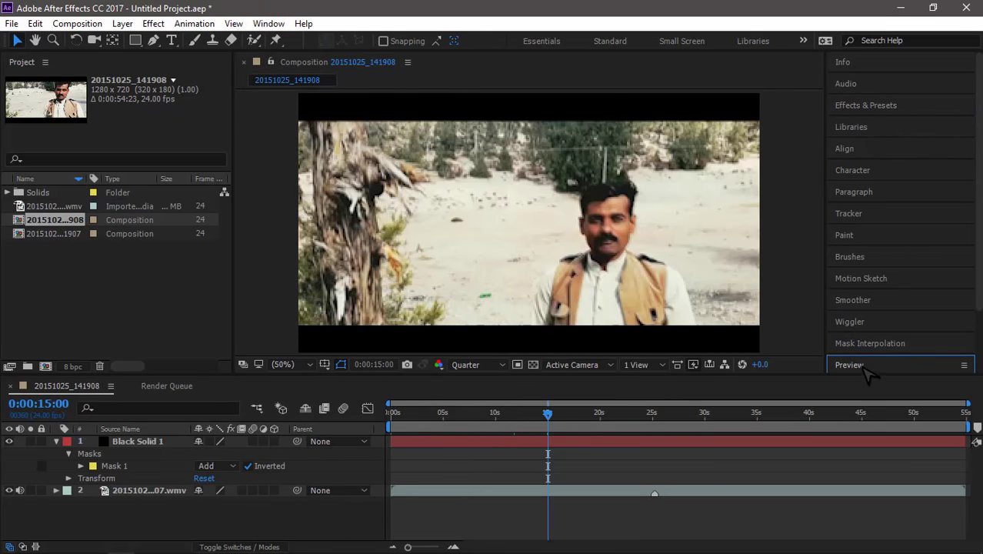
drag(864, 368, 898, 67)
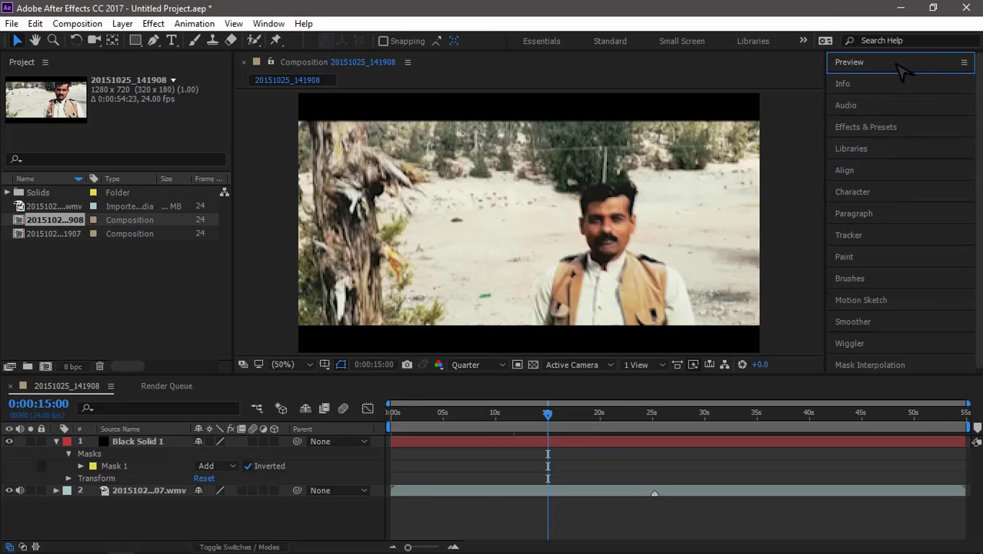
click(881, 66)
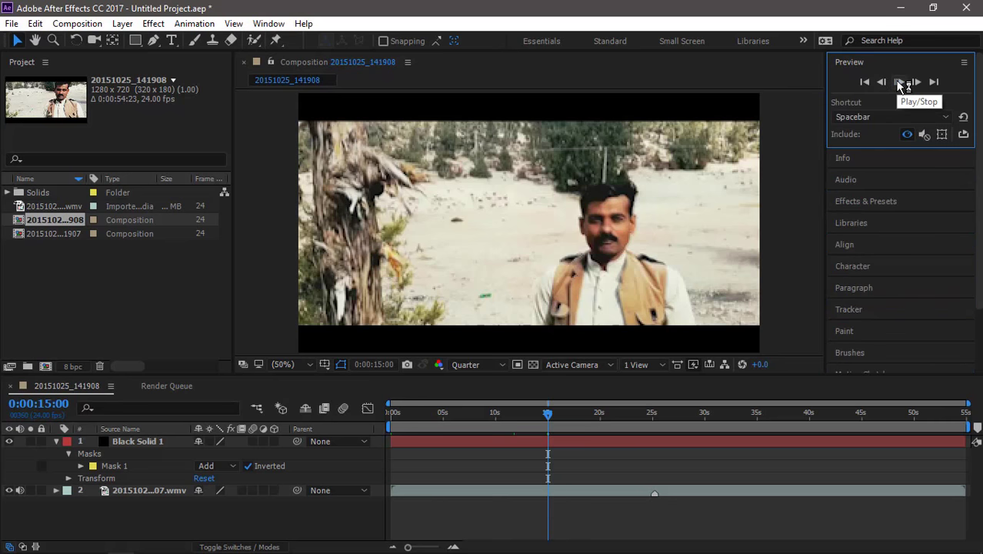
click(900, 82)
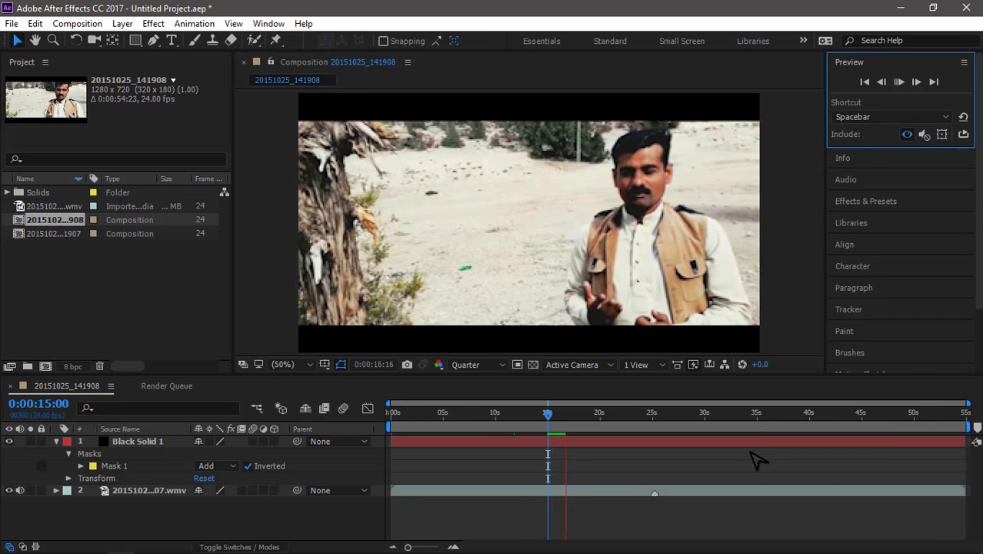